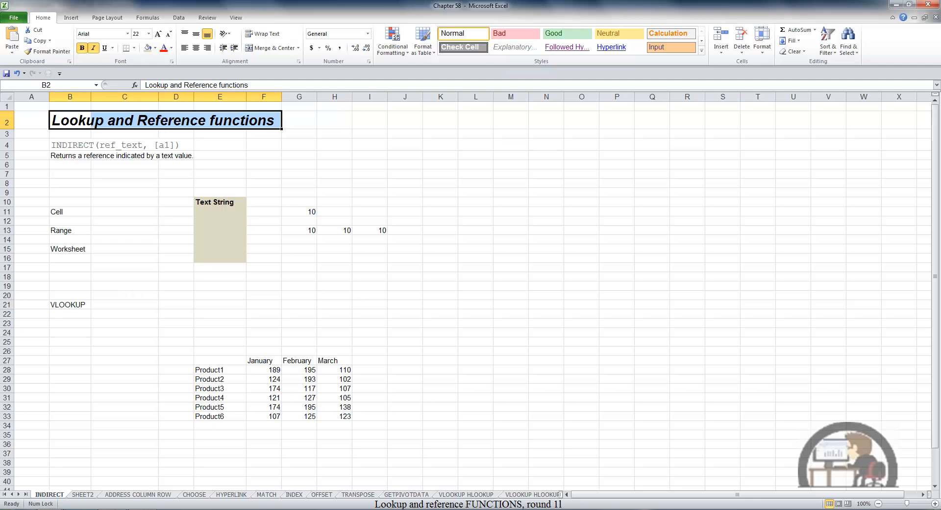
Enter the formula =INDIRECT(E11) in cell C11, in the Cell row.
left_click(133, 211)
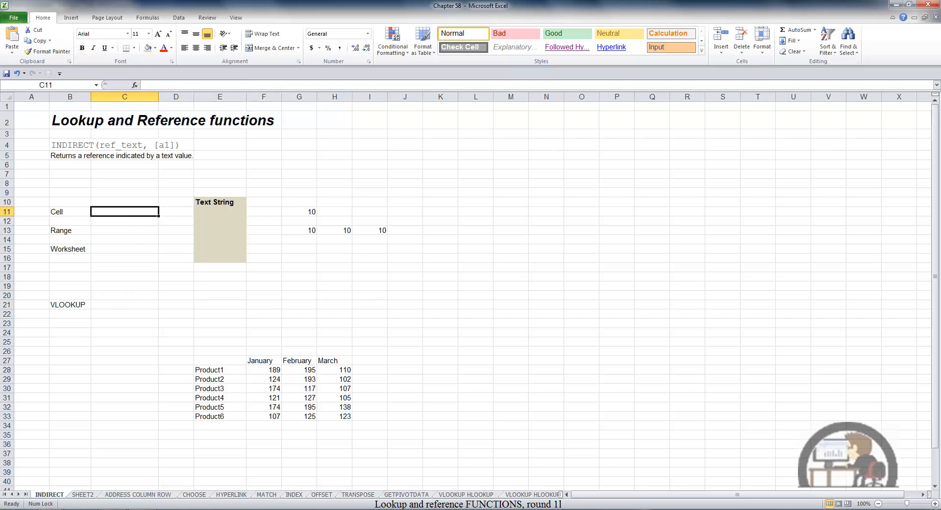
key("Caps_Lock")
type("=I")
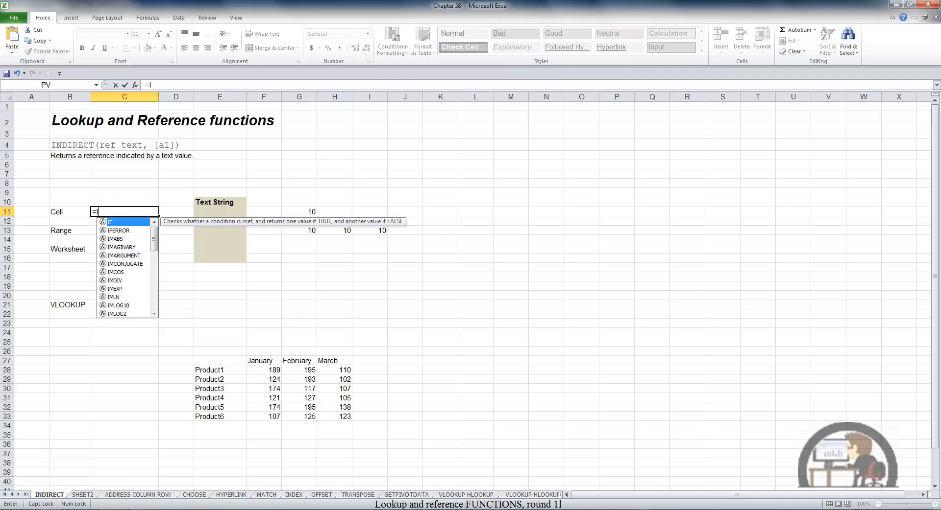
type("ND")
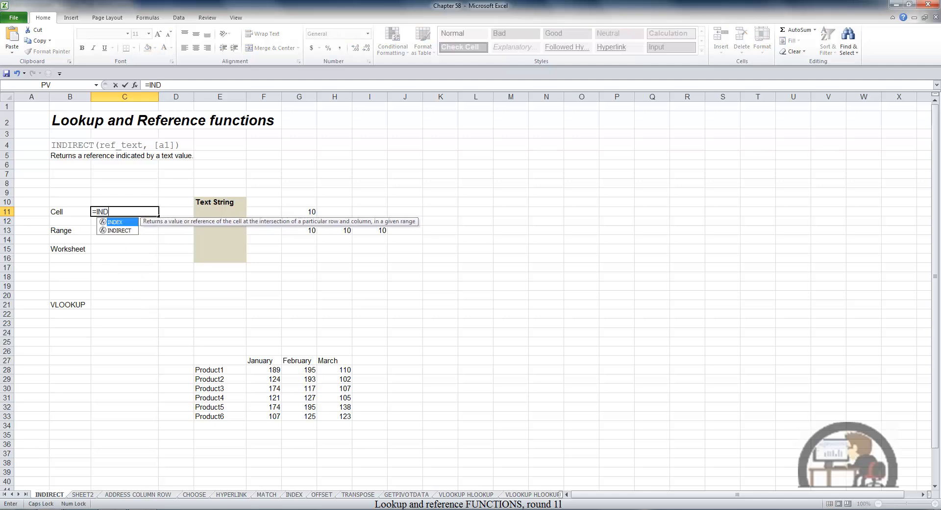
key("Down")
key("Tab")
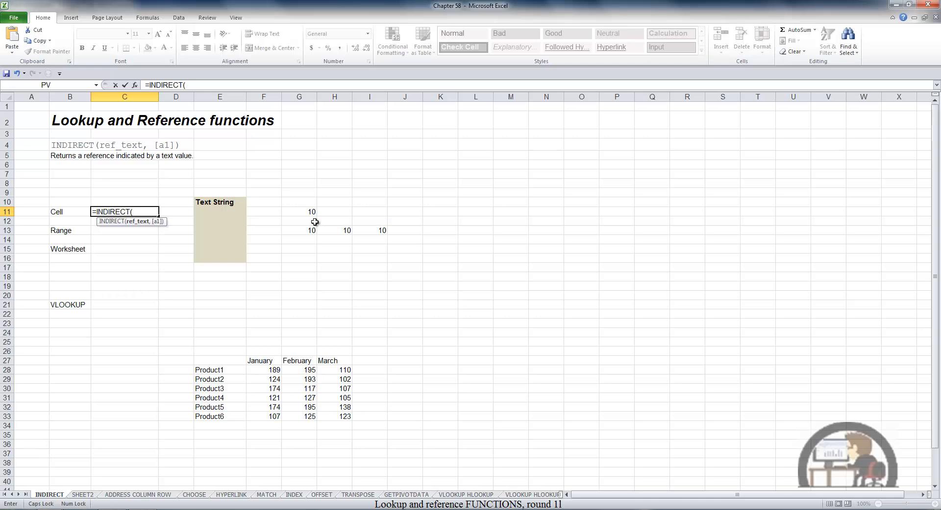
left_click(223, 212)
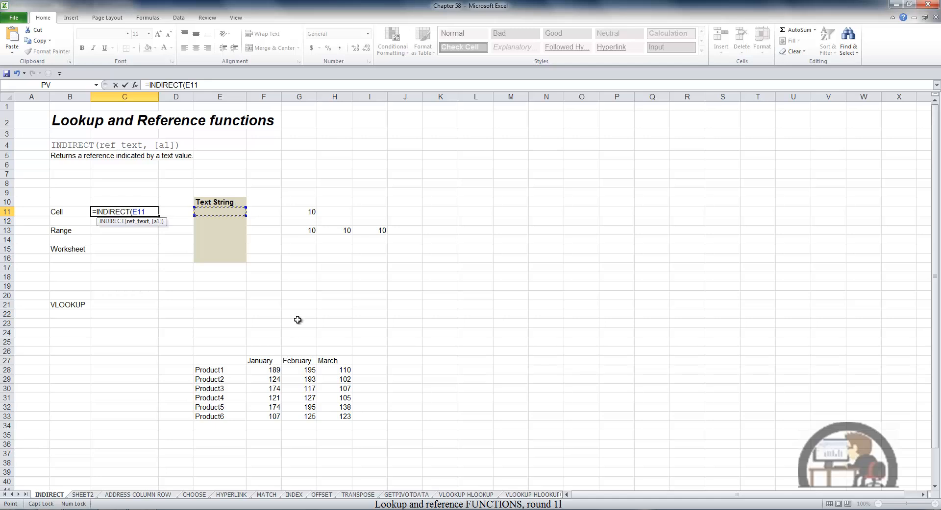
type(",")
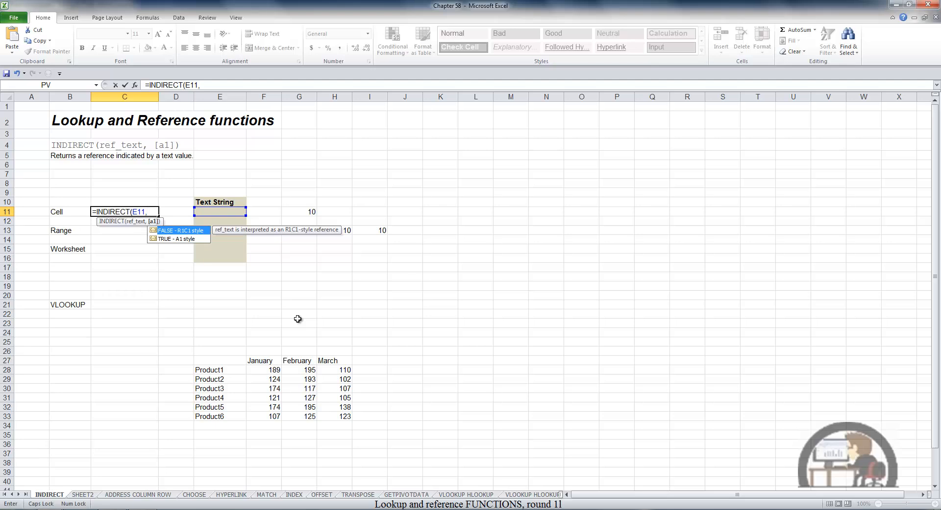
key("BackSpace")
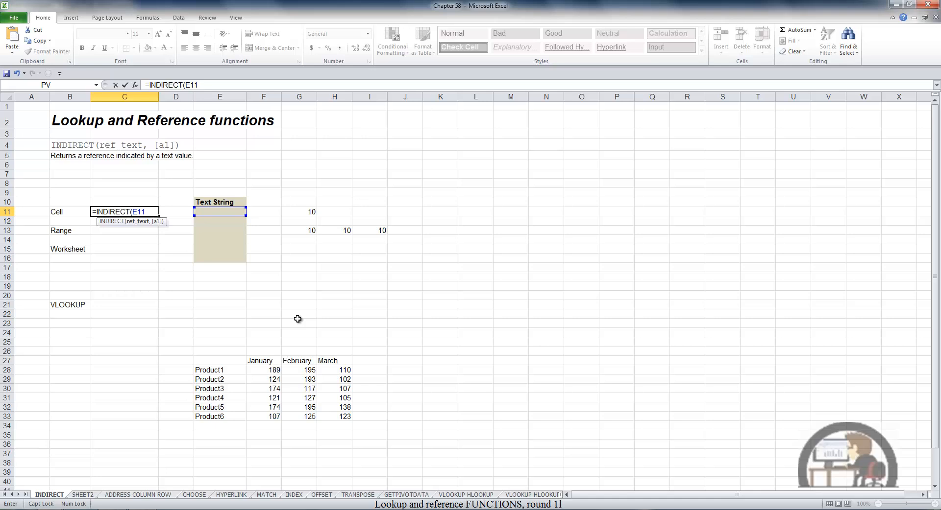
key("Return")
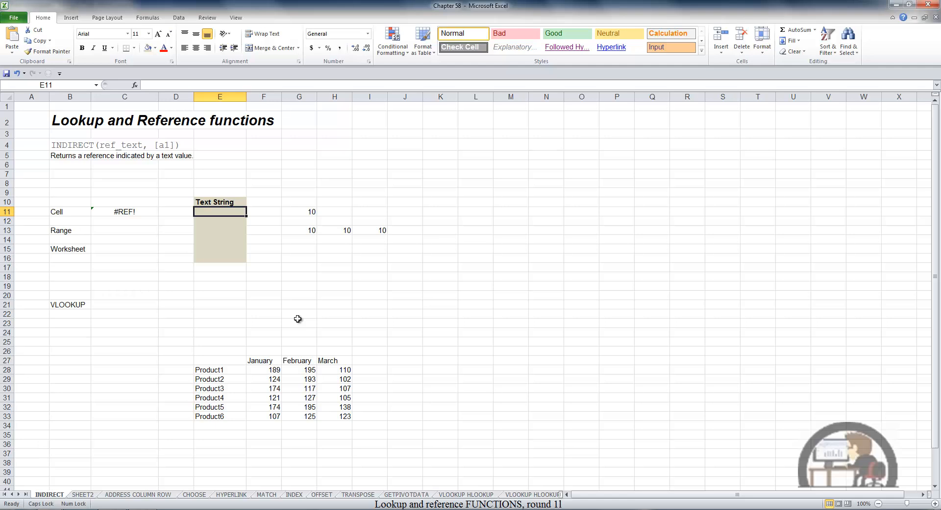
Enter the text G11 in cell E11 and check which cell the INDIRECT formula in C11 references.
type("G11")
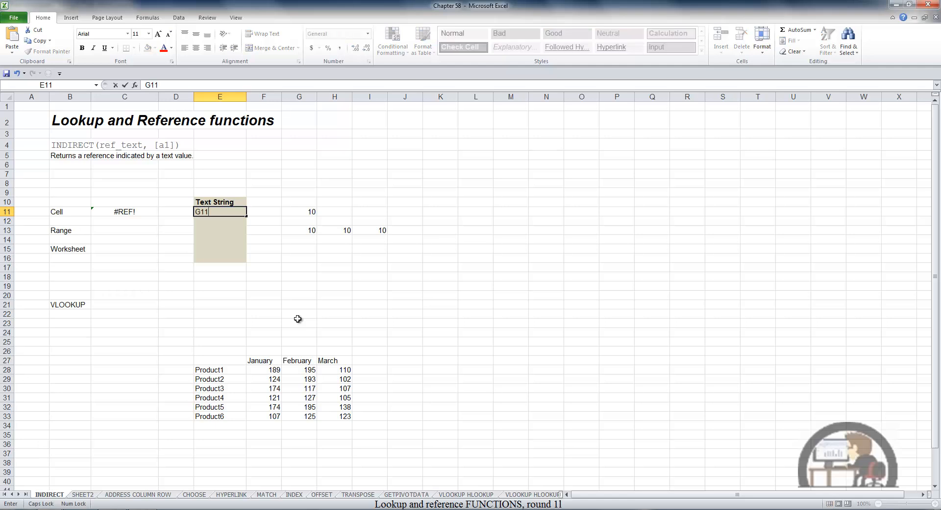
key("Return")
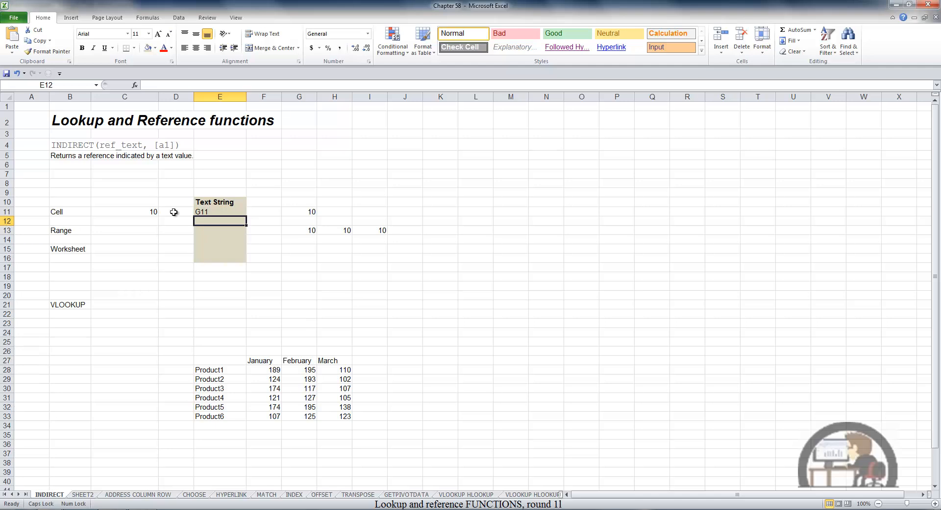
left_click(146, 213)
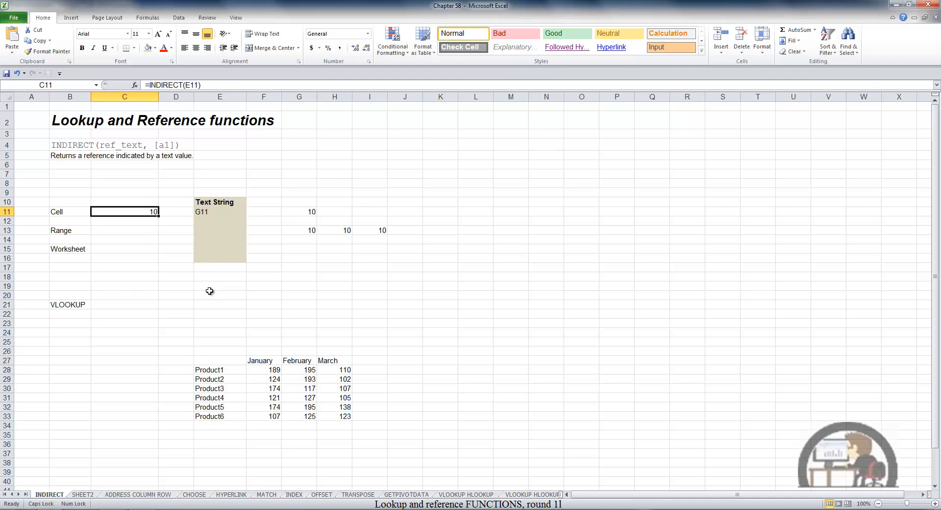
key("F2")
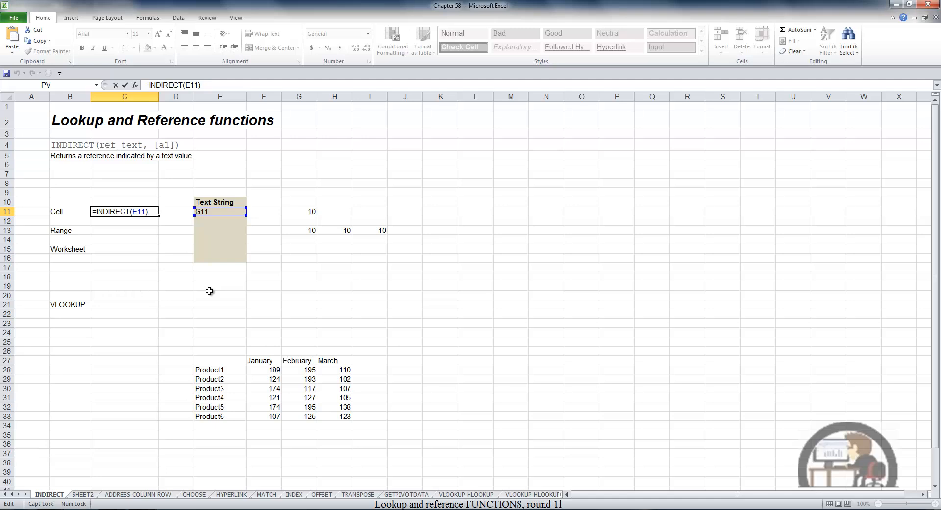
key("Return")
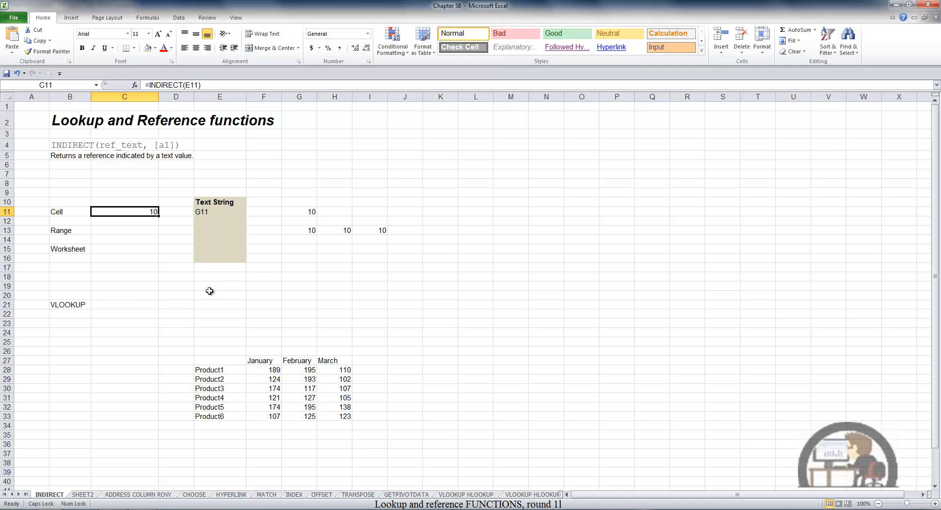
Name the range G13:I13 EXAMPLE.
left_click_drag(308, 230, 369, 235)
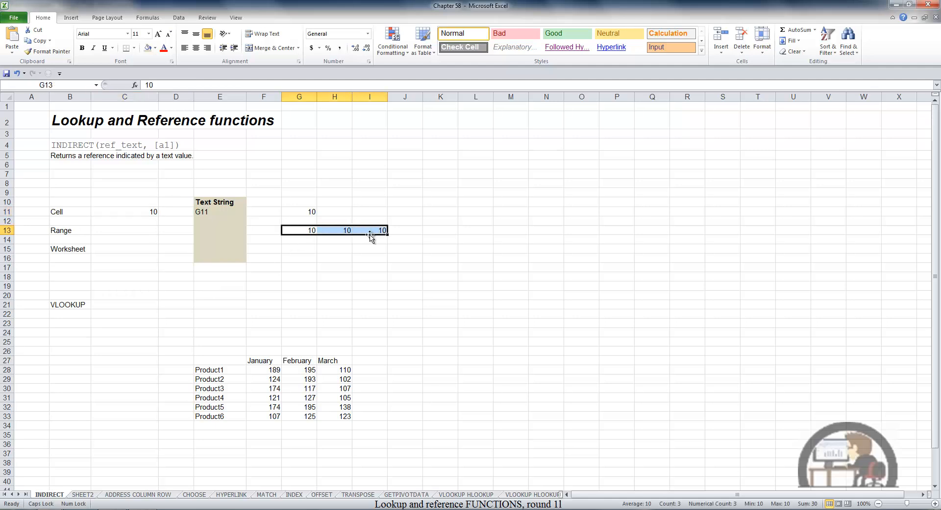
left_click(79, 86)
type("EXAMPLE")
key("Return")
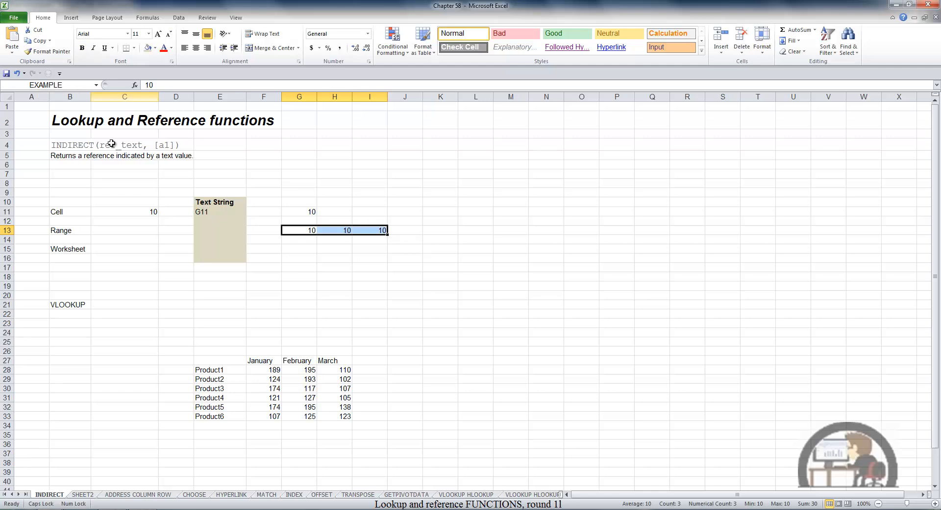
Enter the formula =SUM(INDIRECT(E13)) in cell C13, in the Range row.
left_click(147, 230)
type("=S")
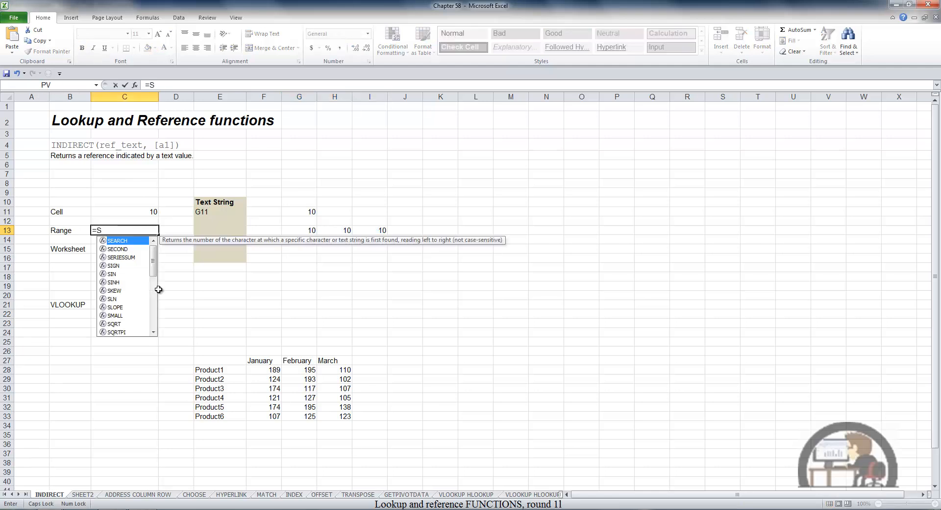
type("UM(")
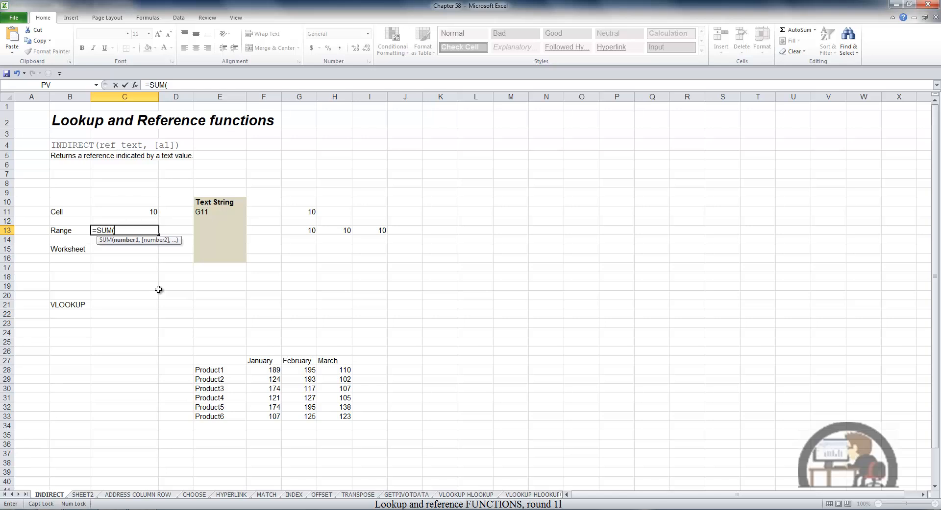
type("IND")
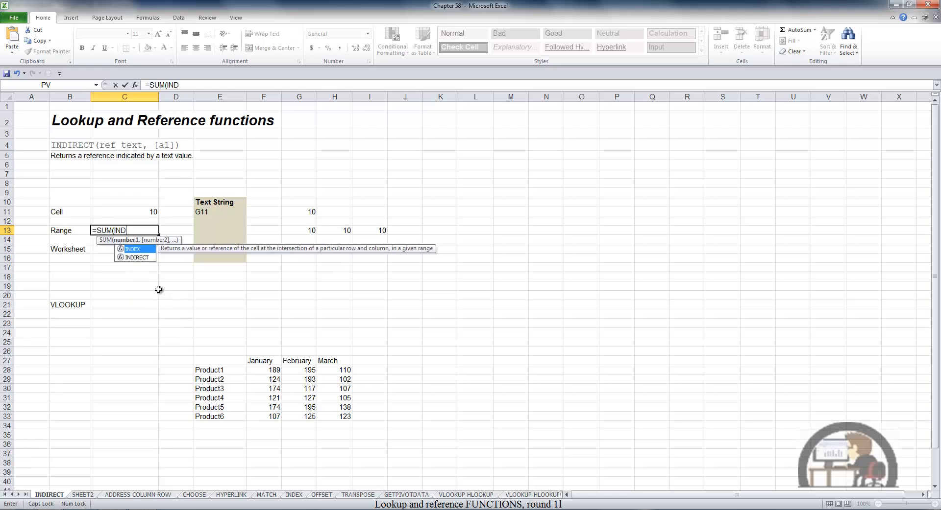
type("IR")
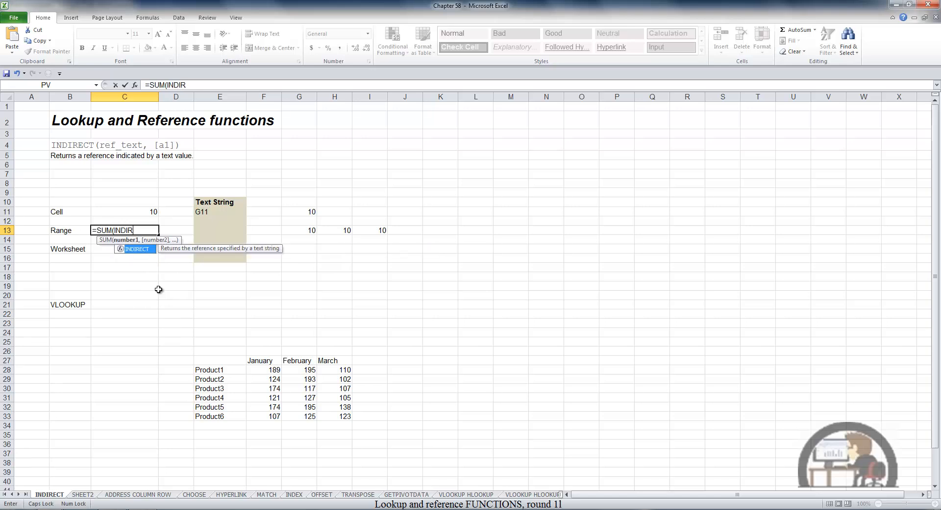
key("Tab")
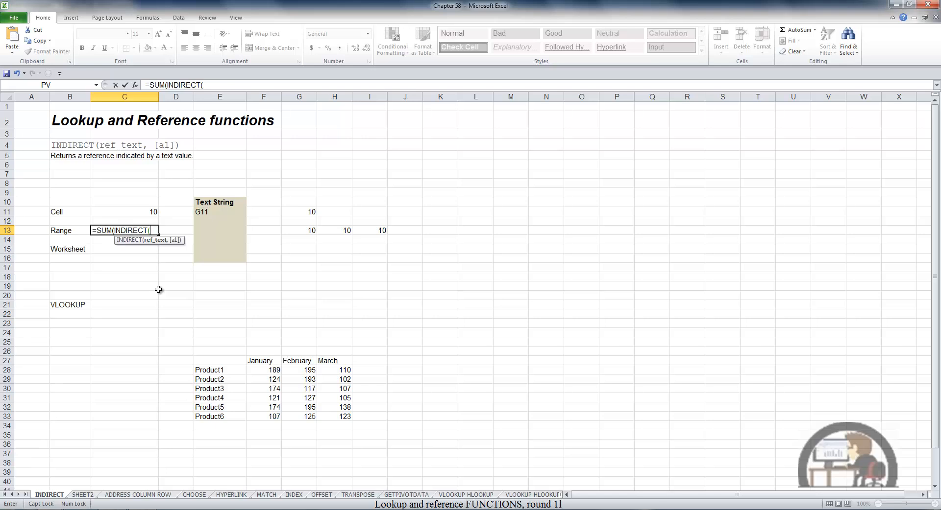
left_click(218, 230)
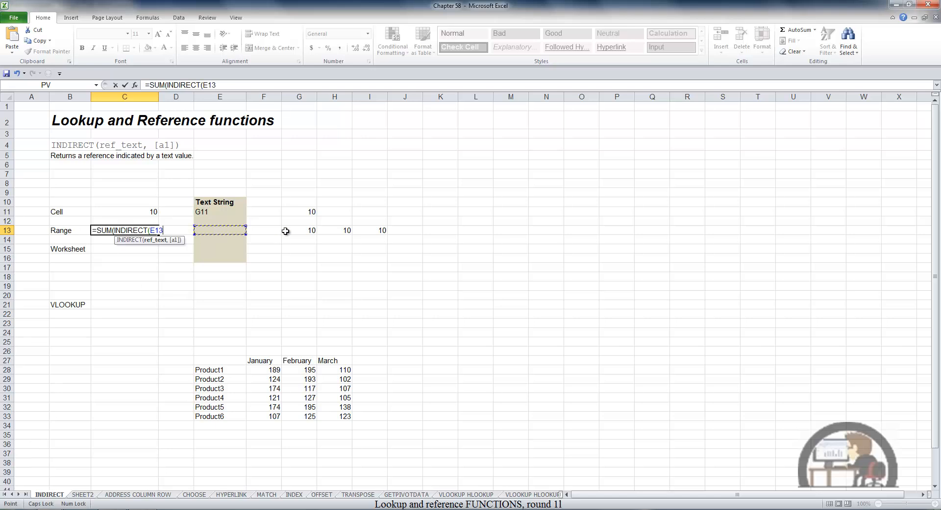
type(")")
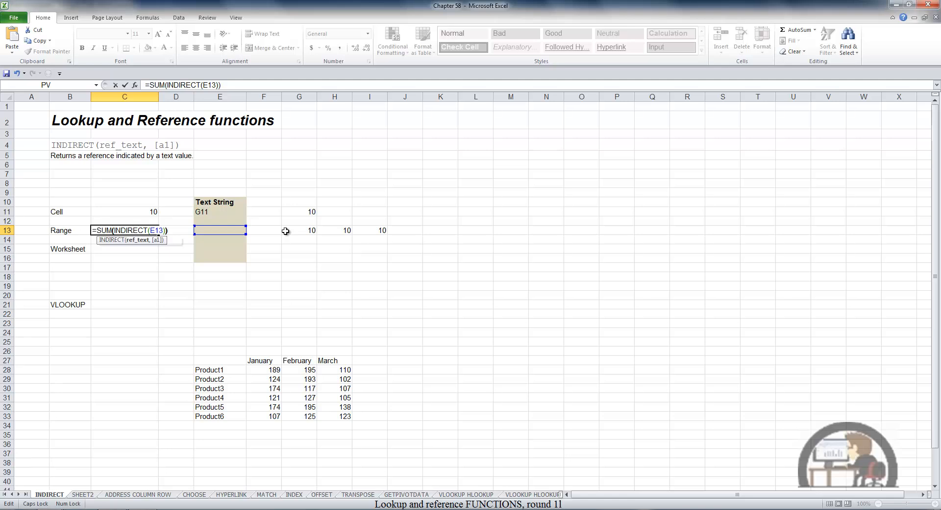
key("Return")
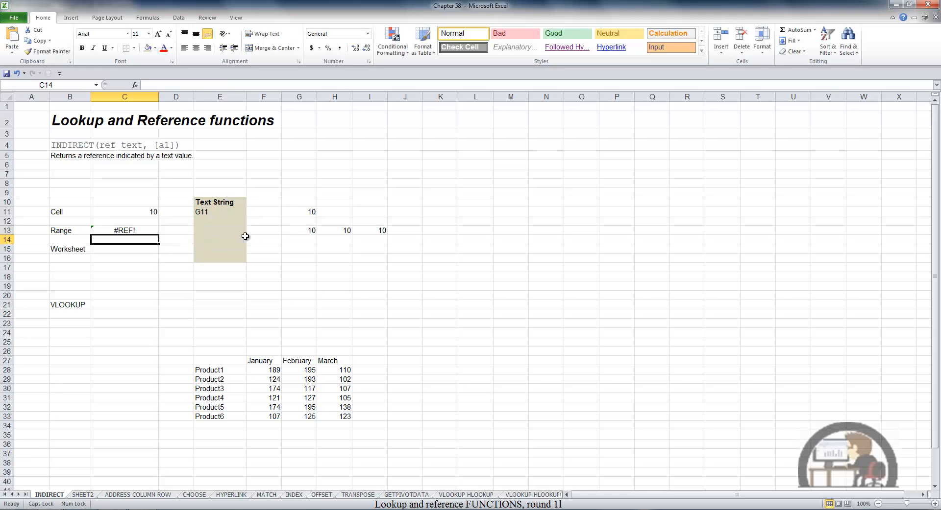
Enter the range name EXAMPLE as text in cell E13 and check the reference in the C13 formula.
left_click(227, 233)
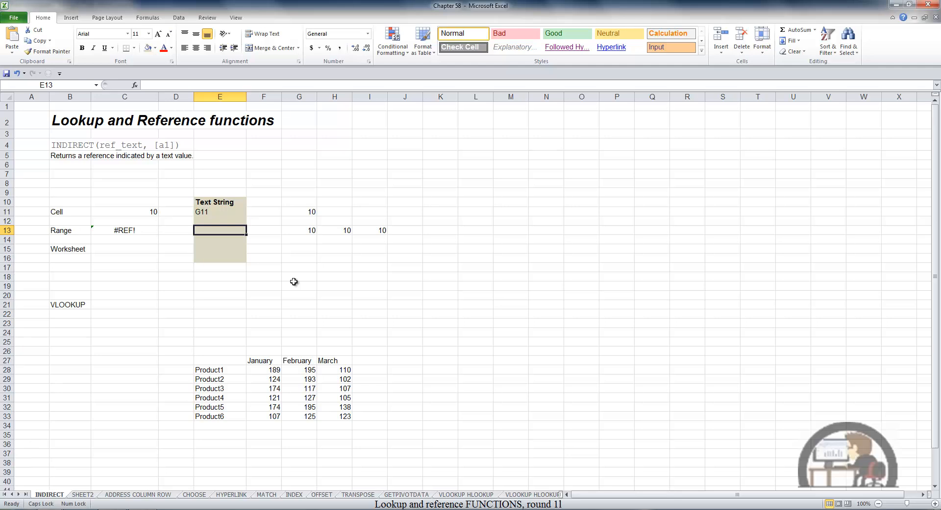
type("EXAM")
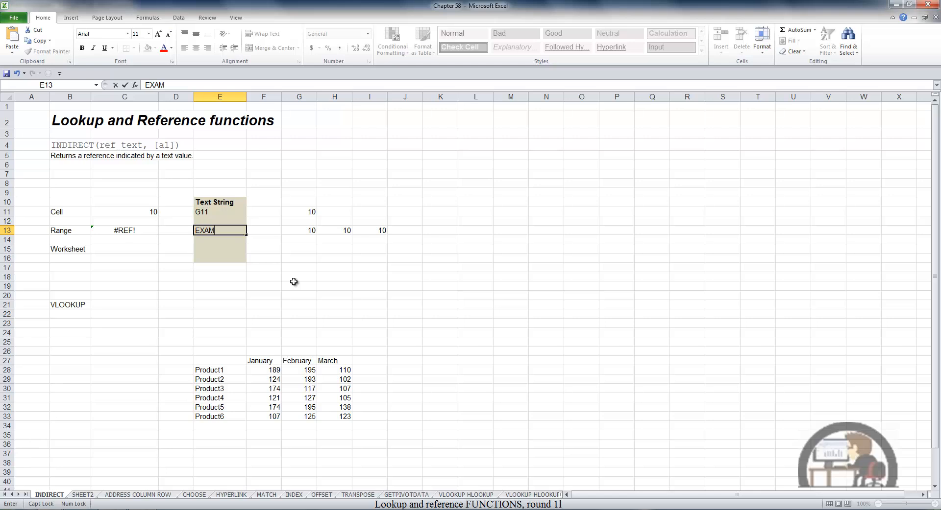
type("PLE")
key("Return")
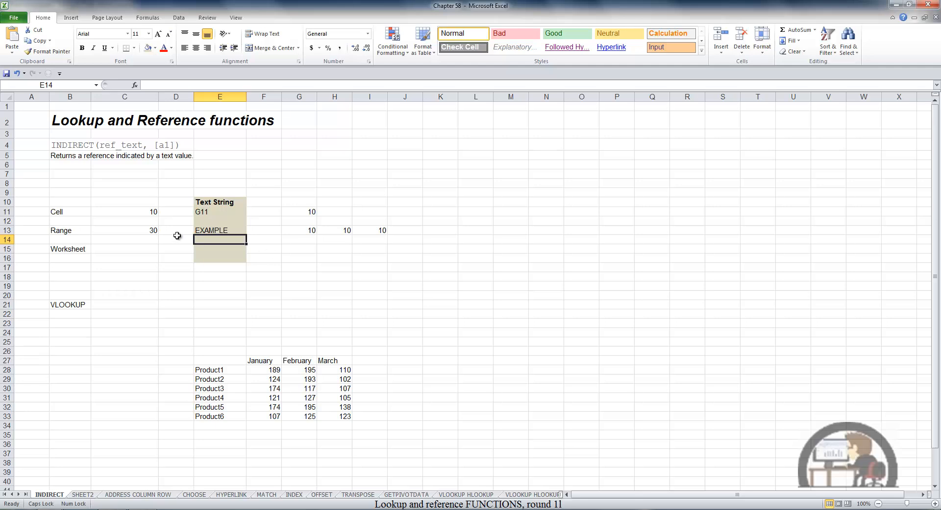
left_click(149, 233)
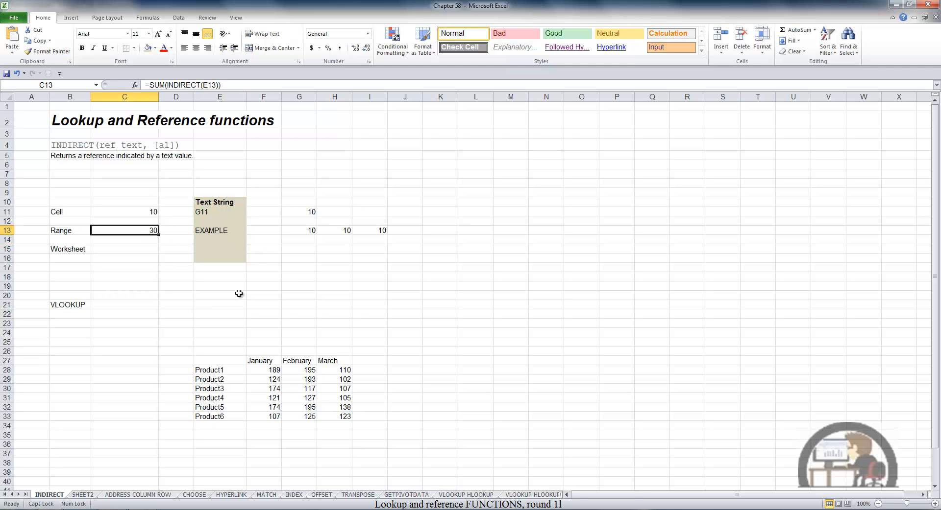
key("F2")
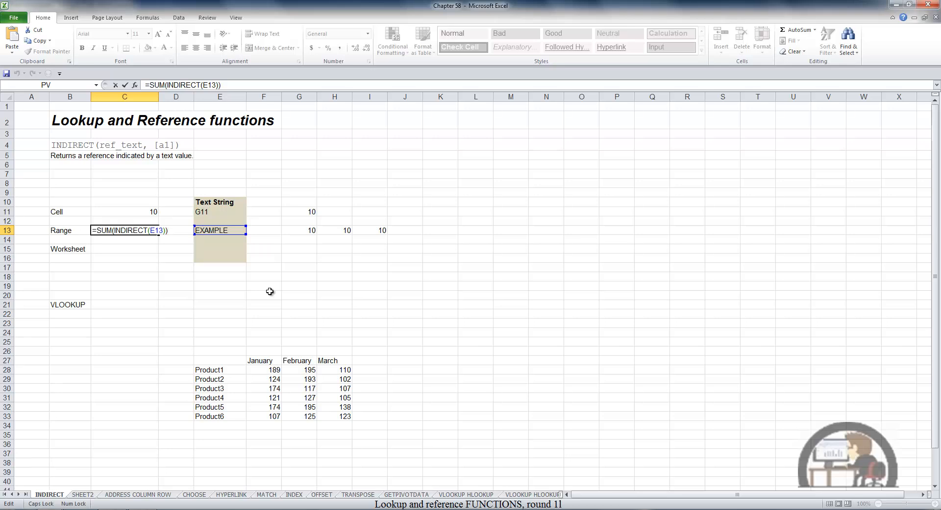
key("ctrl+Return")
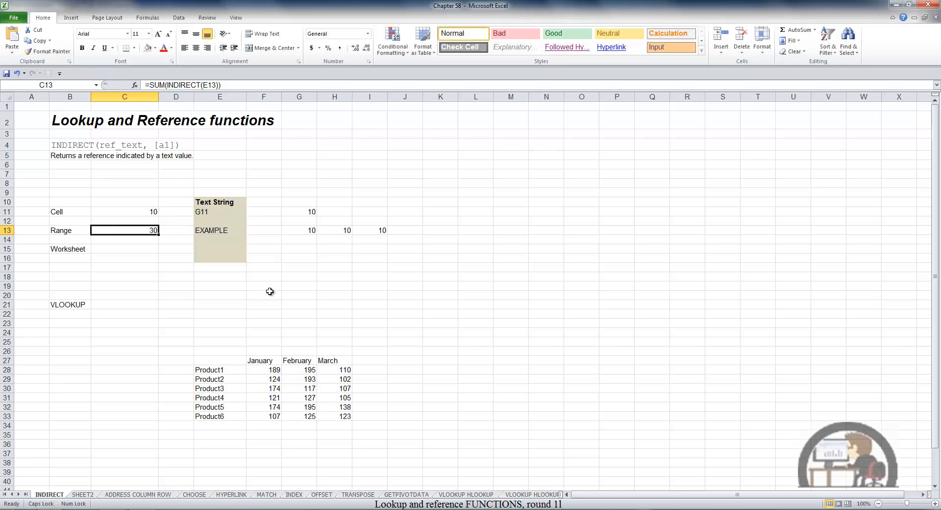
Sum the product values F28:H33 on SHEET2 in cell E15 of the INDIRECT sheet with =SUM(SHEET2!F28:H33).
left_click(210, 248)
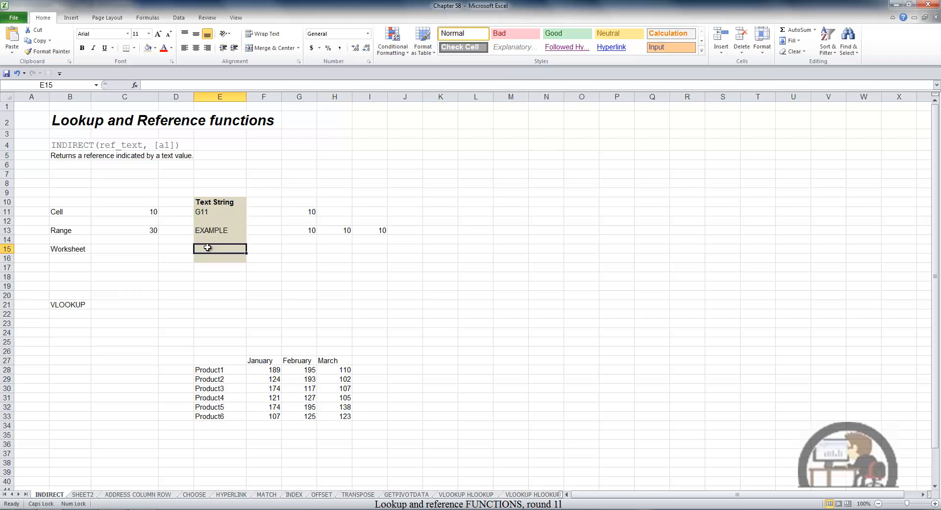
left_click(795, 32)
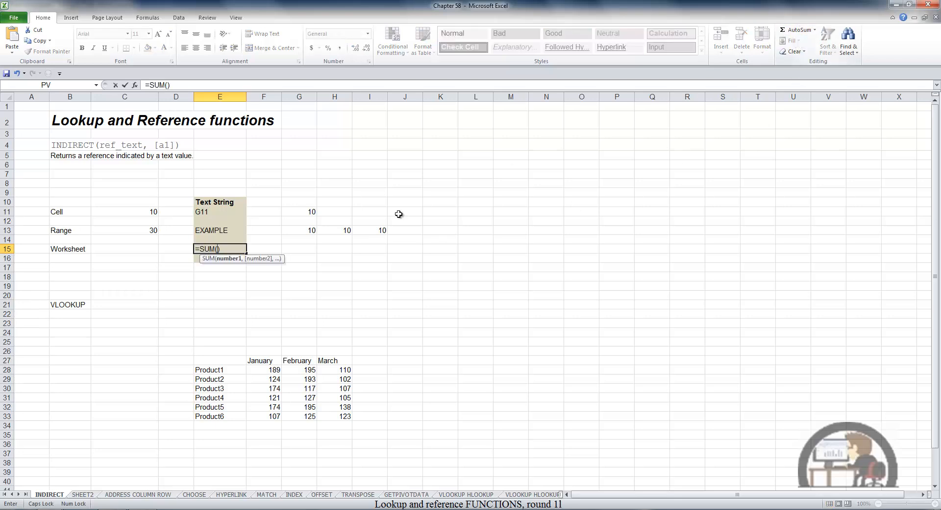
left_click(83, 495)
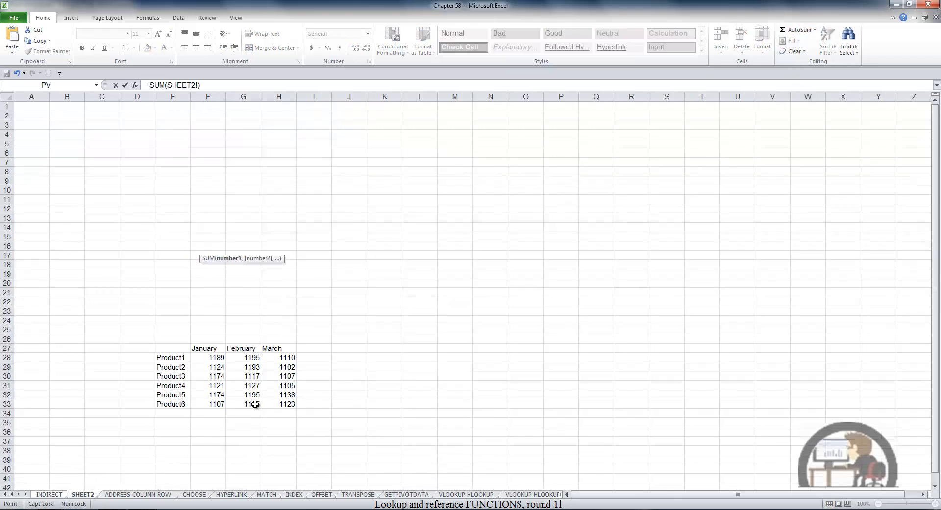
left_click_drag(219, 355, 279, 405)
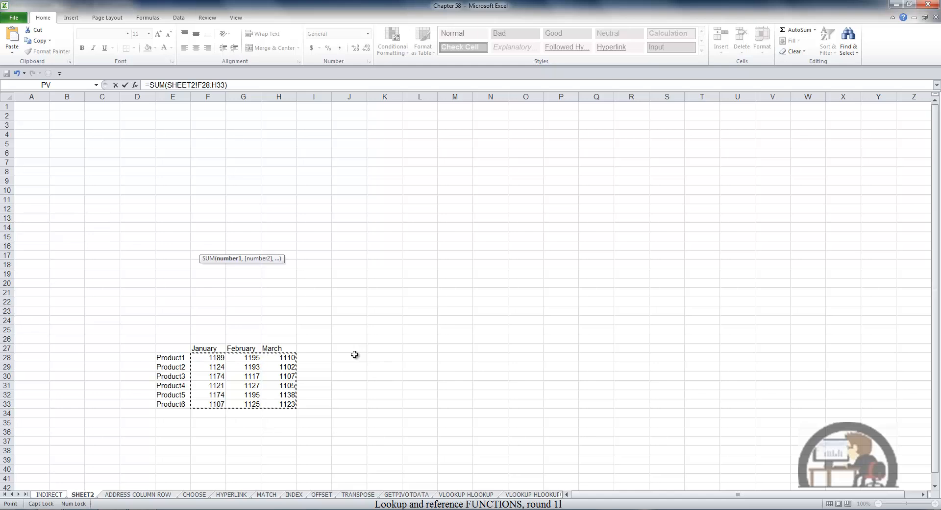
key("Return")
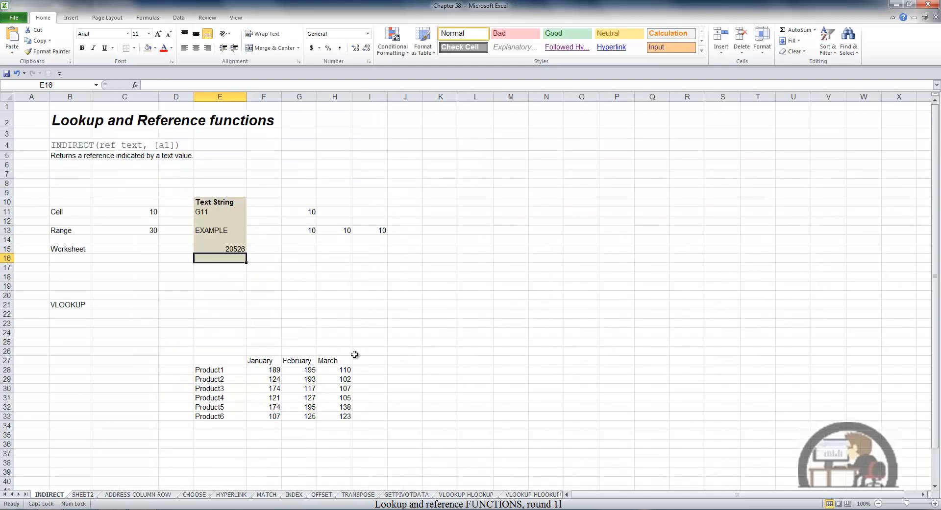
key("Up")
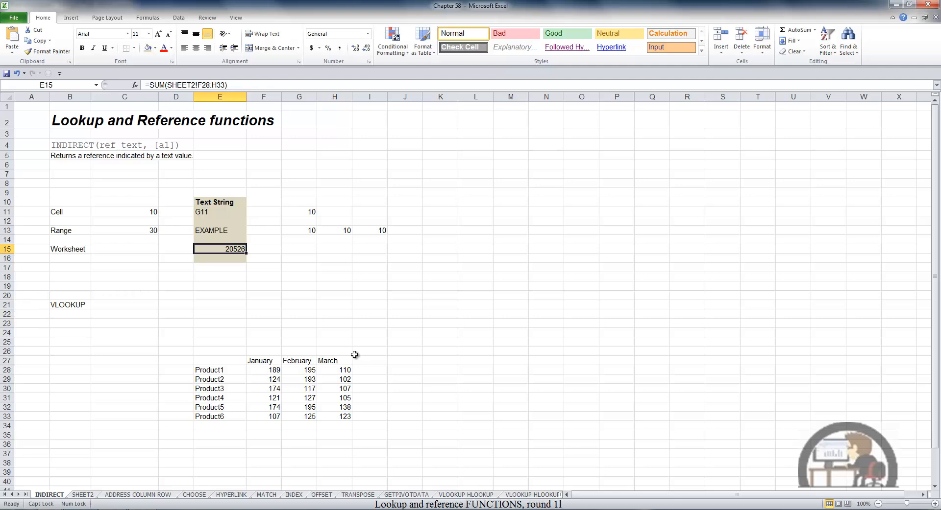
Reduce the SUM formula in cell E15 to the plain text reference SHEET2!F28:H33.
key("F2")
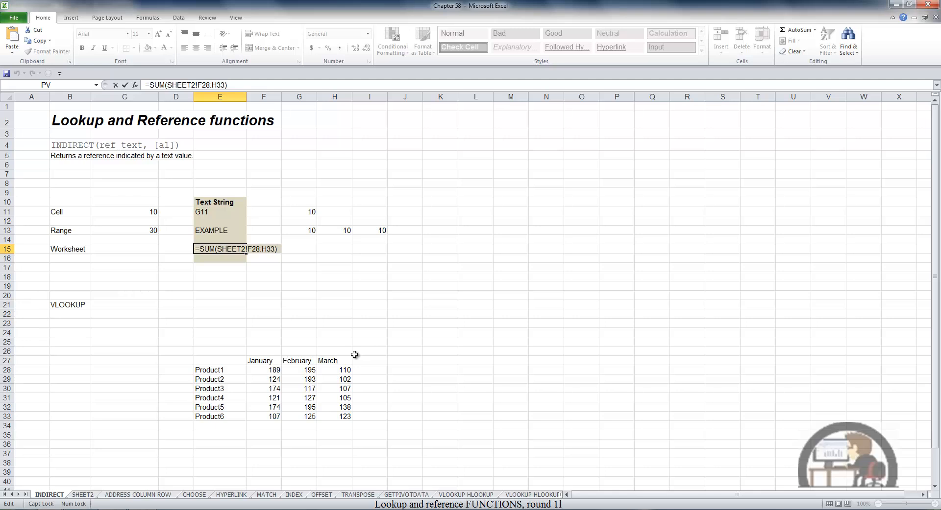
key("BackSpace")
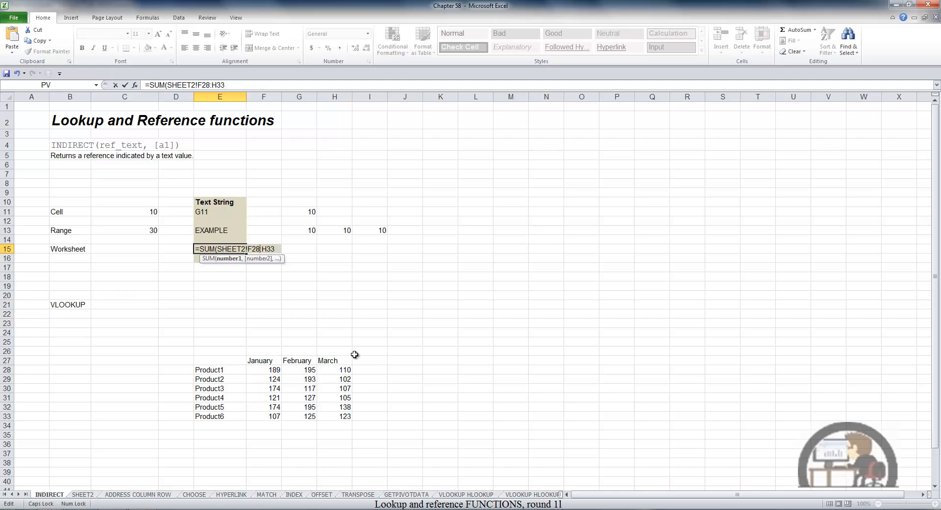
key("BackSpace")
key("BackSpace")
key("BackSpace")
key("BackSpace")
key("BackSpace")
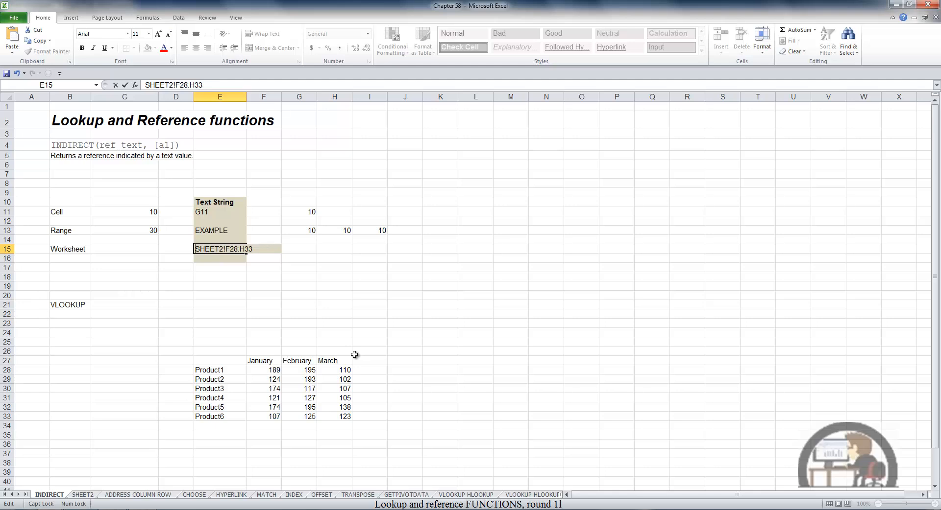
key("Return")
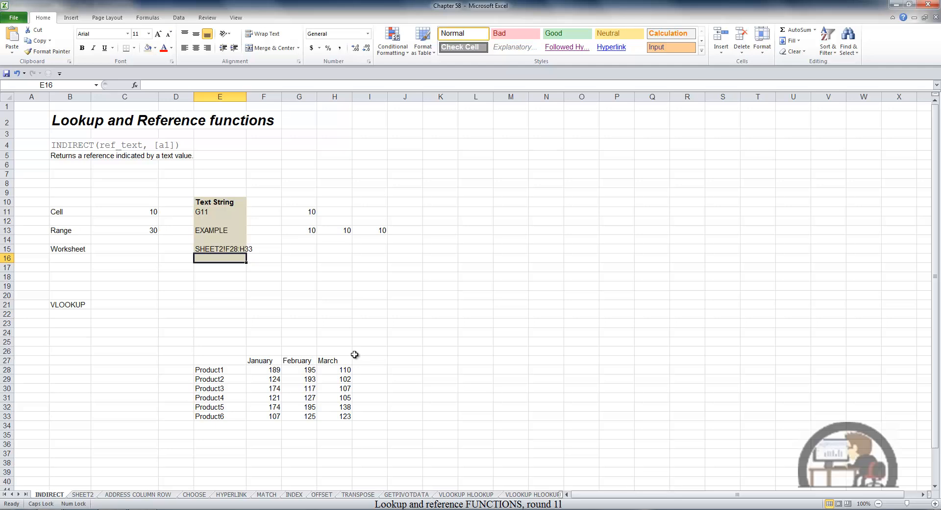
Enter the formula =SUM(INDIRECT(E15)) in cell C15, in the Worksheet row.
left_click(147, 251)
type("=S")
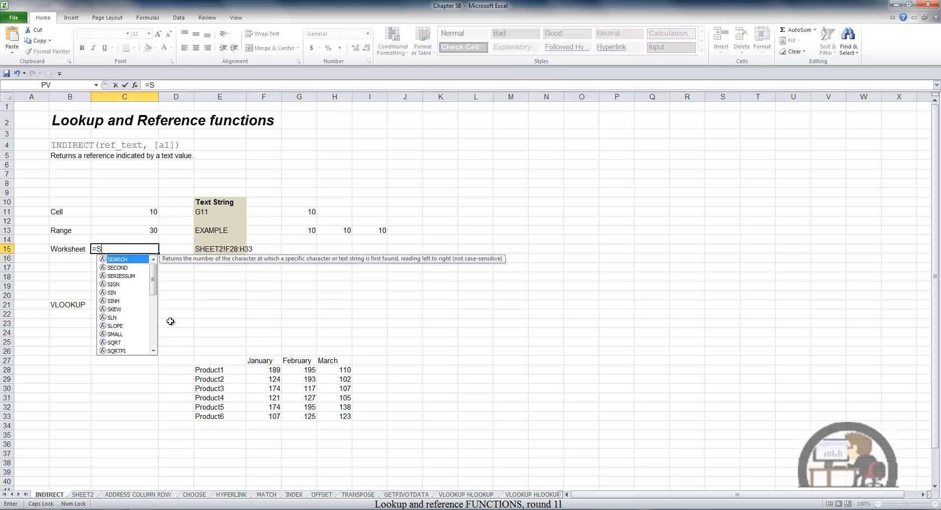
type("UM(")
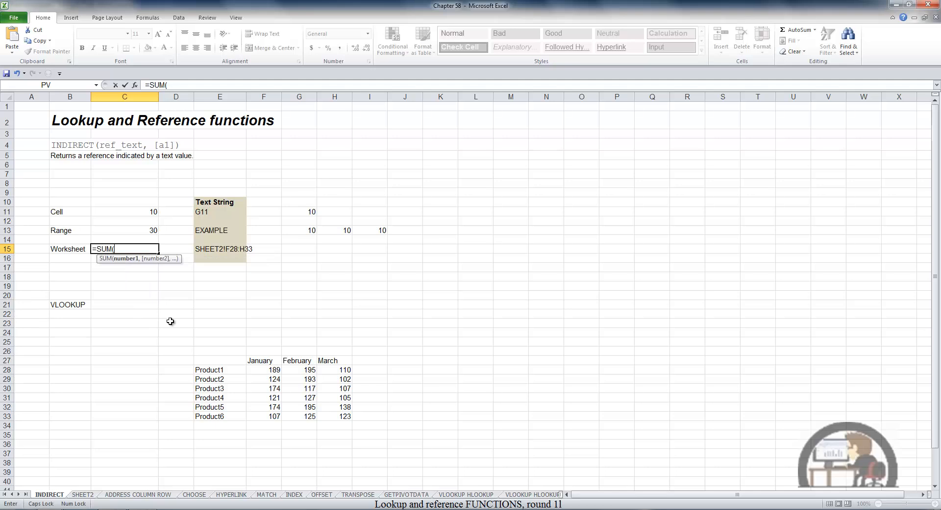
type("INDI")
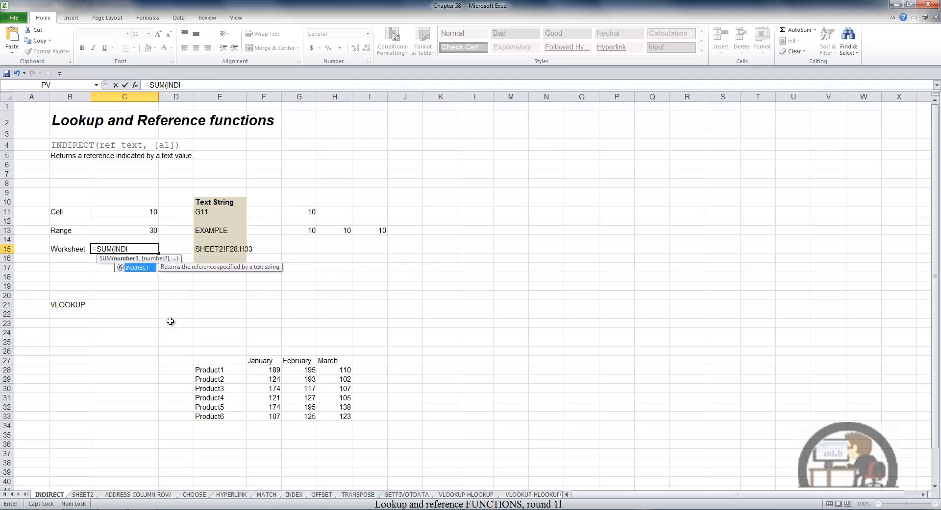
key("Tab")
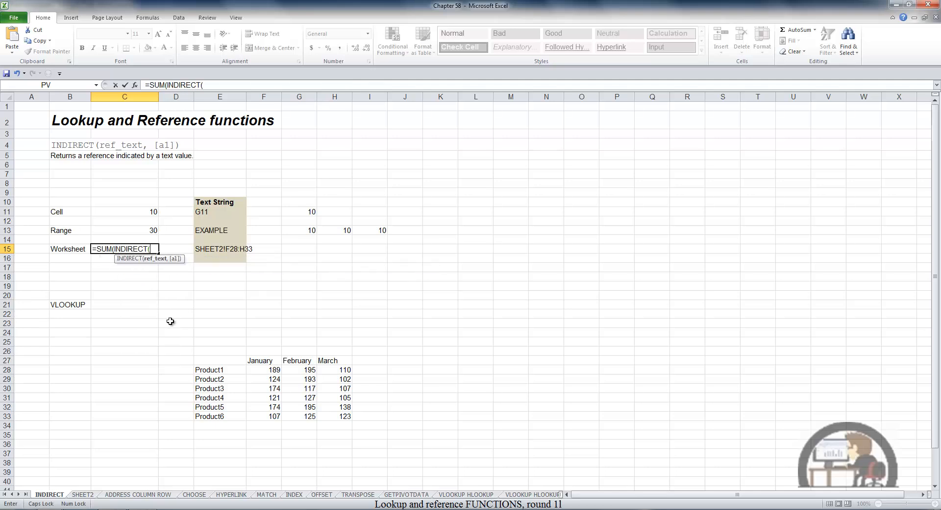
left_click(218, 249)
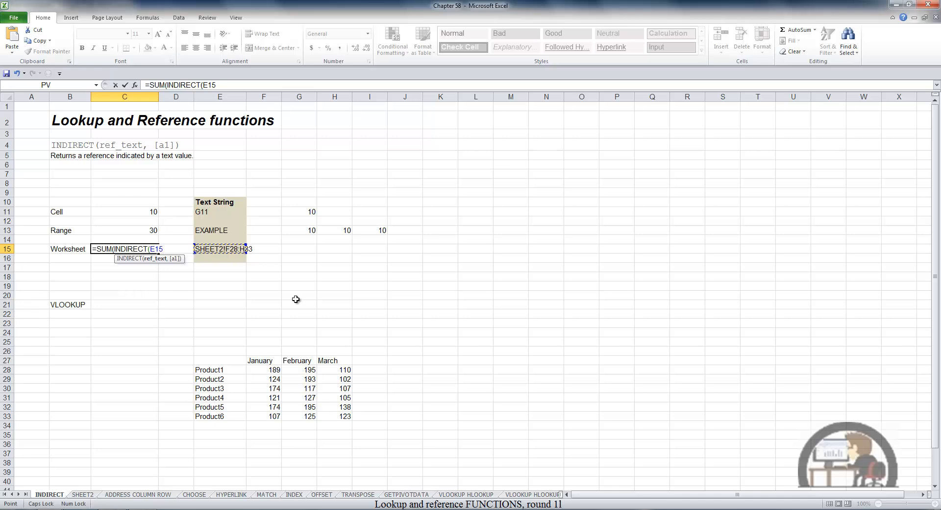
type("))")
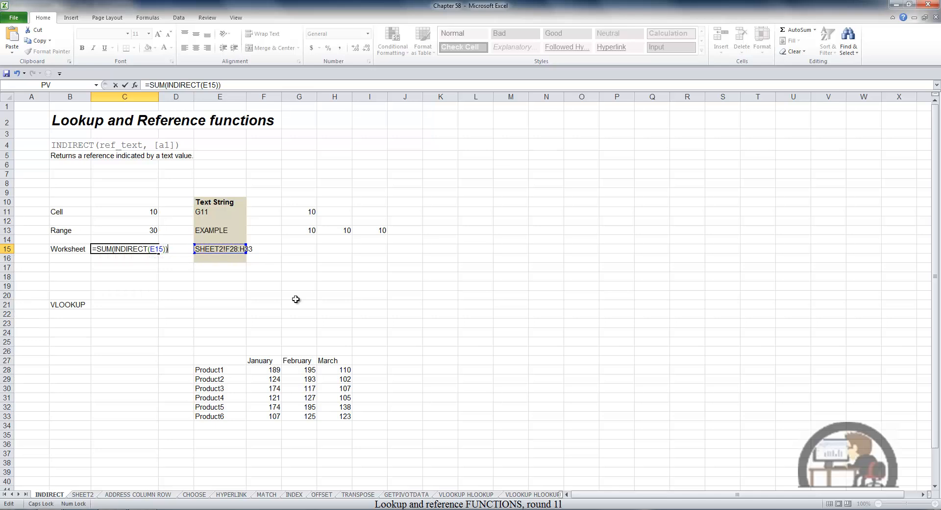
key("Return")
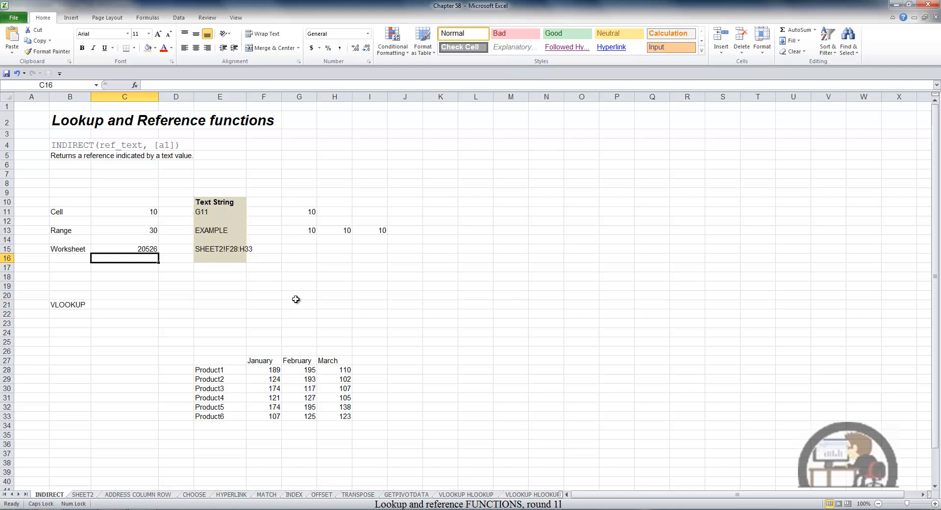
Copy the text reference in E15 and paste it as values only into cell E21, in the VLOOKUP row.
left_click(214, 250)
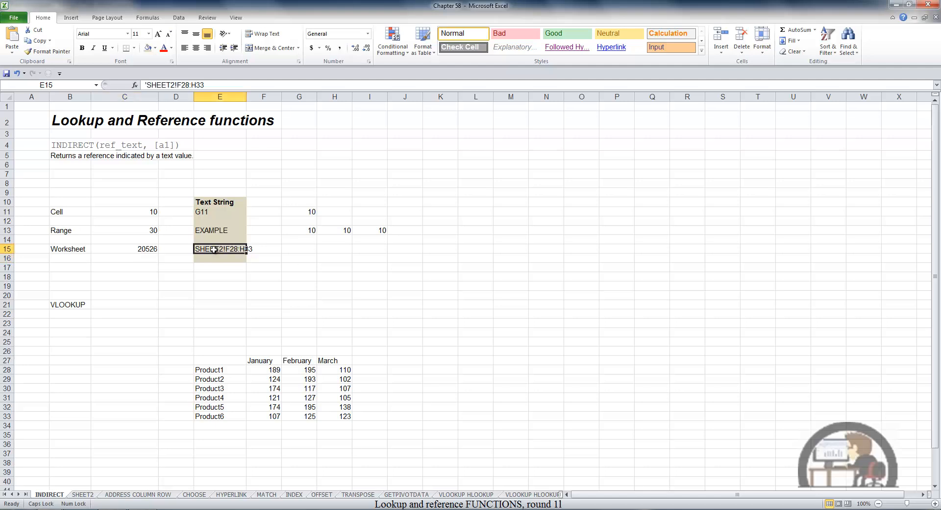
key("ctrl+c")
left_click(219, 304)
right_click(220, 306)
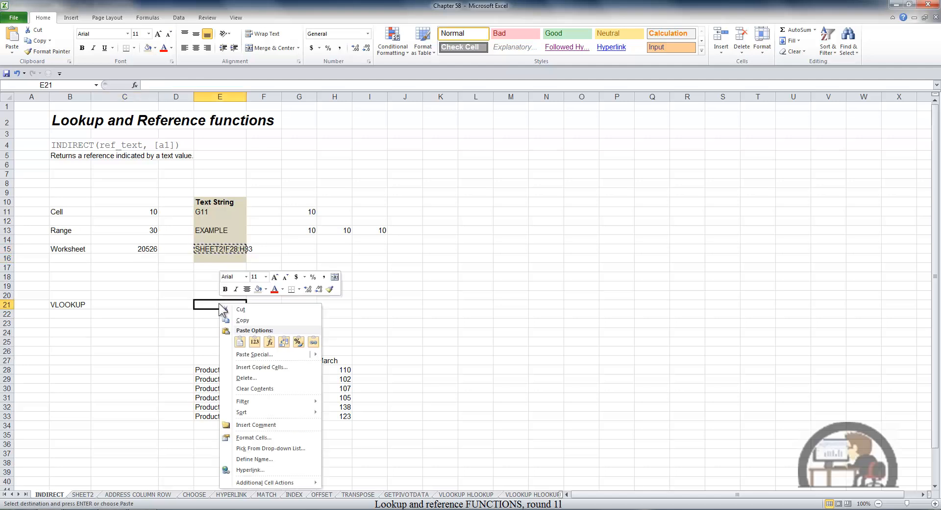
left_click(254, 342)
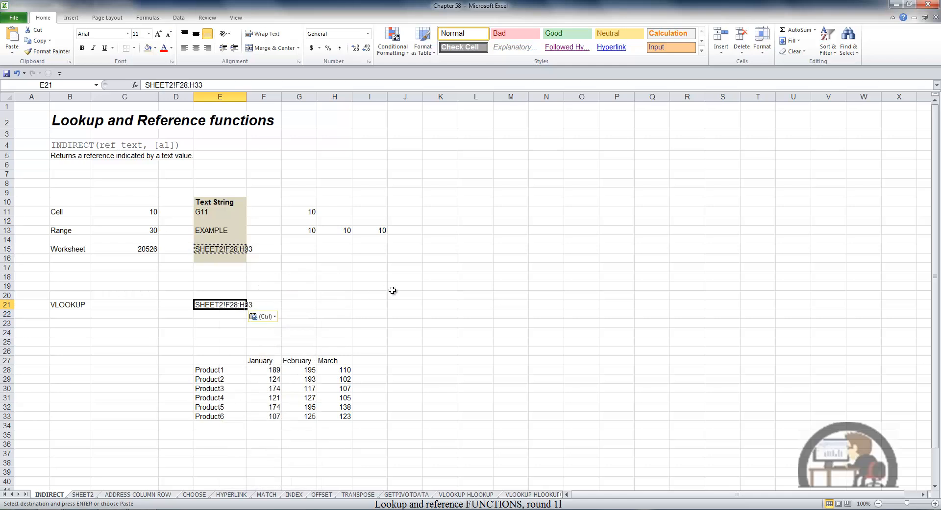
key("Escape")
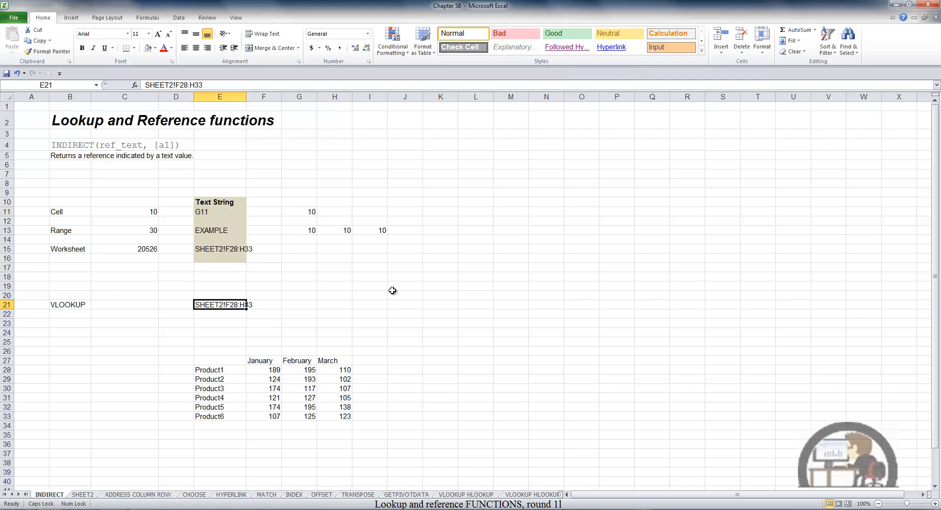
Change the text reference in cell E21 to SHEET2!E28:H33 so that it includes the product name column.
key("F2")
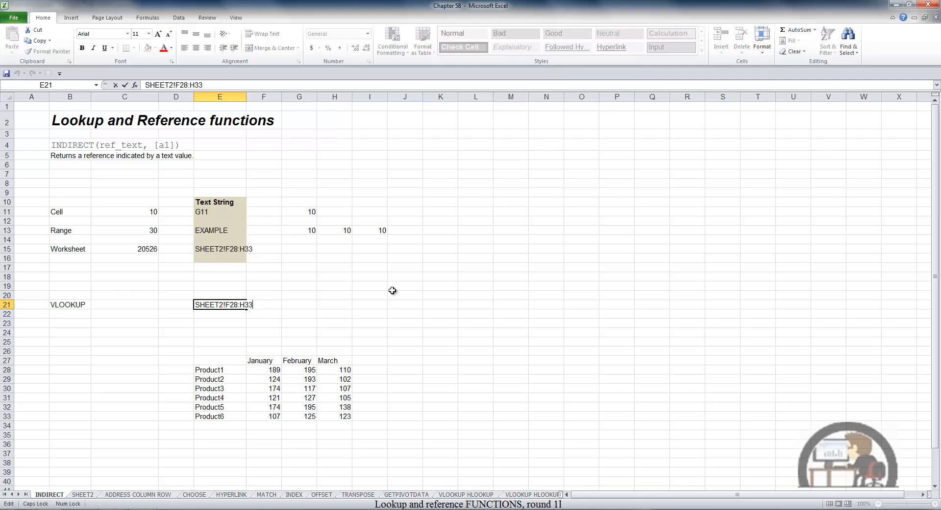
key("Left")
key("BackSpace")
type("E")
key("Return")
key("Up")
Copy the text reference from E21 into E22 and remove the sheet name there, leaving E28:H33.
key("ctrl+c")
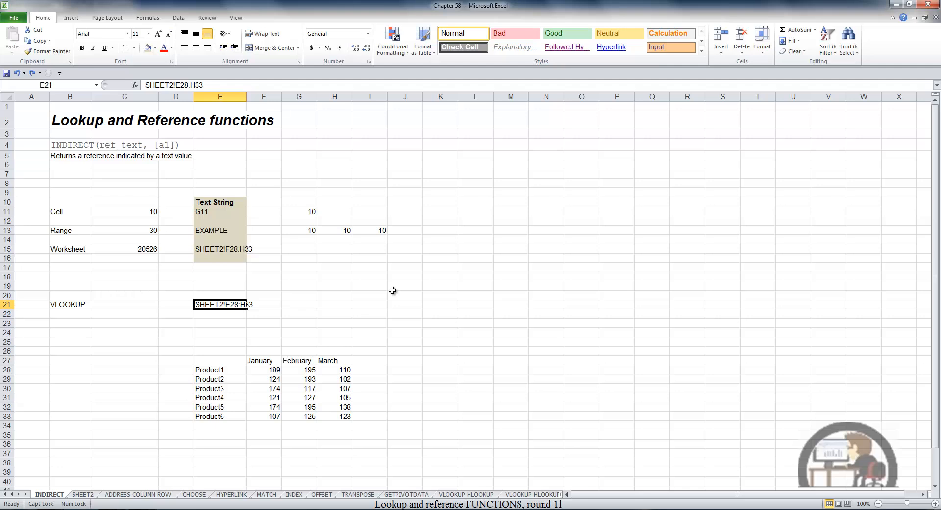
key("Down")
key("Return")
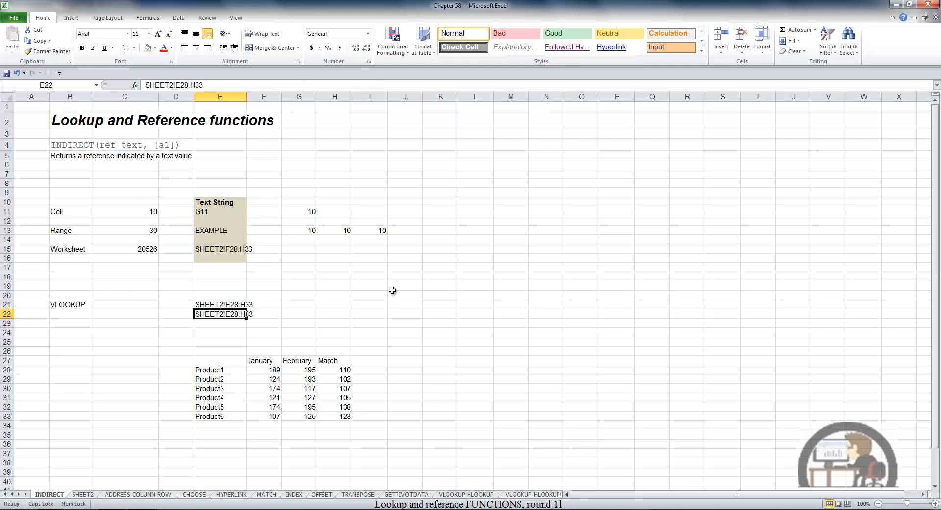
key("F2")
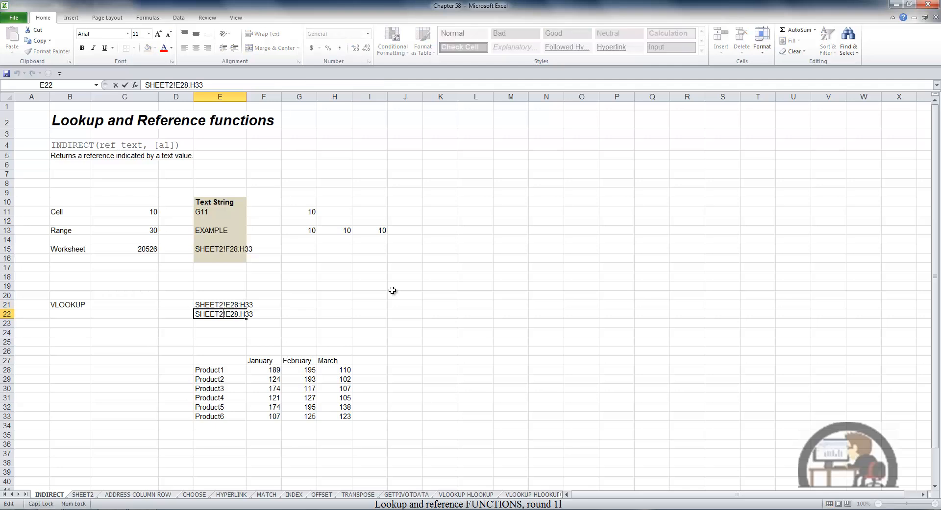
key("BackSpace")
key("BackSpace")
key("BackSpace")
key("BackSpace")
key("BackSpace")
key("BackSpace")
key("BackSpace")
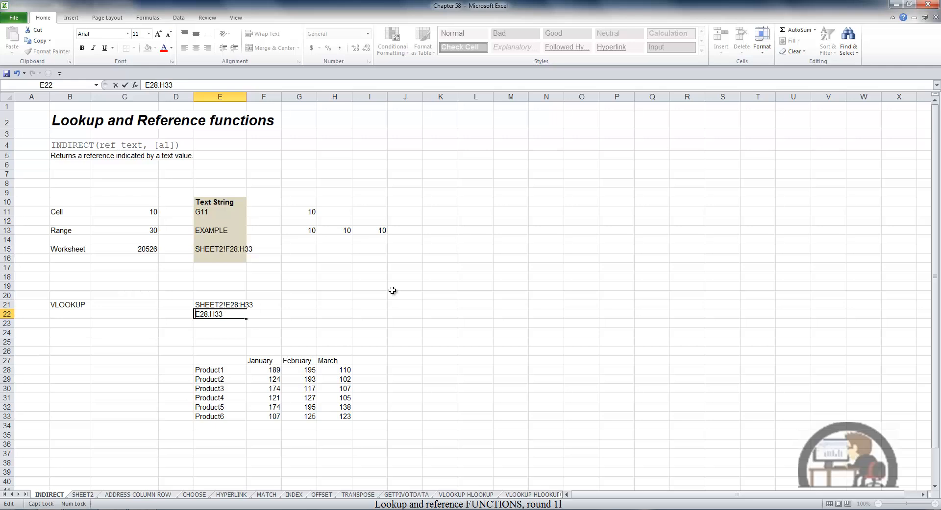
key("Return")
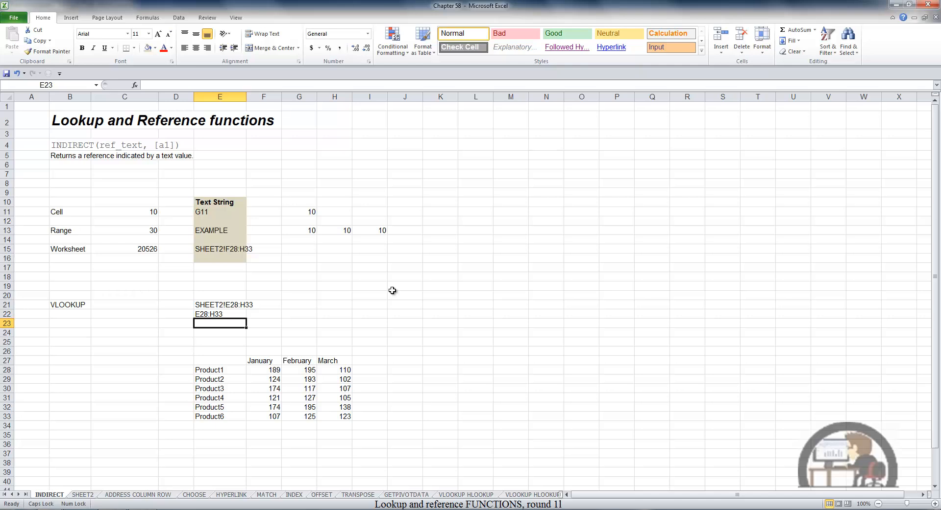
Enter the formula =VLOOKUP("PRODUCT1",INDIRECT(E21),3) in cell C21.
left_click(132, 305)
type("=")
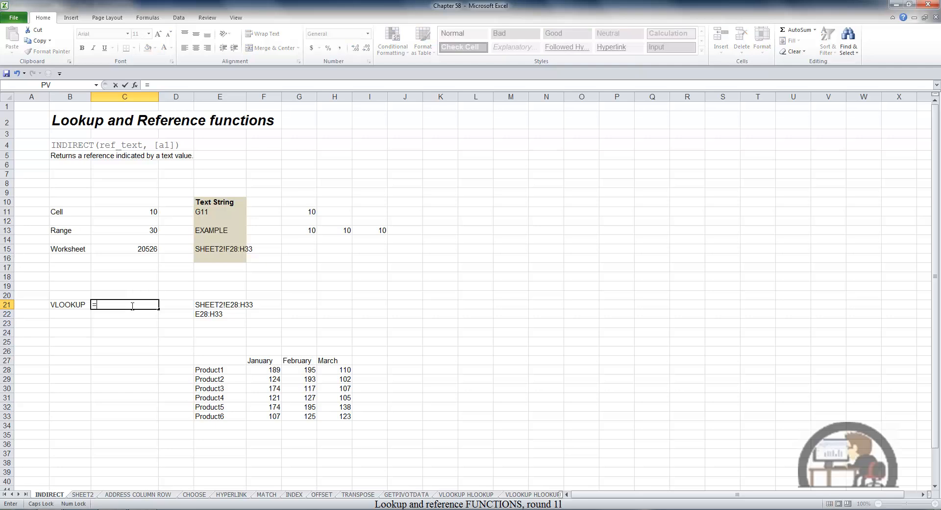
type("VLOOKUP(")
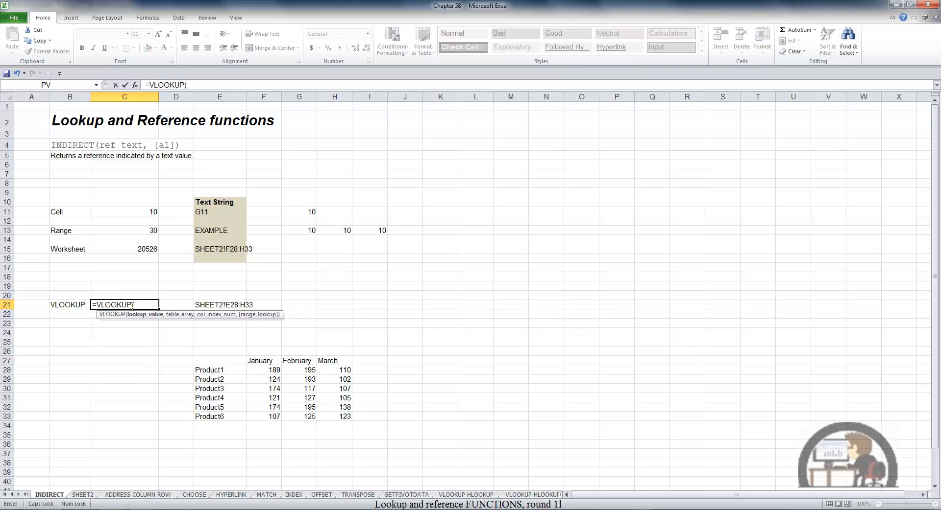
type("\"PRODUCT1\",")
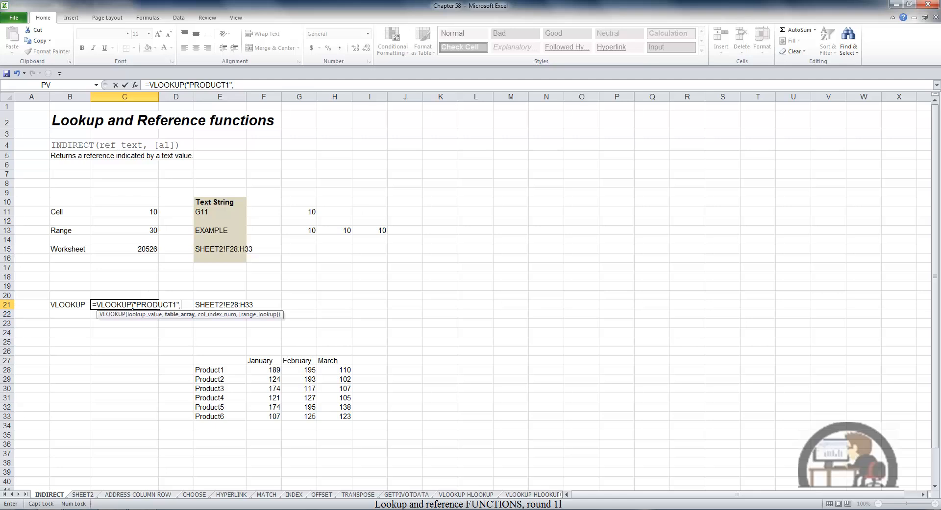
type("INDIR")
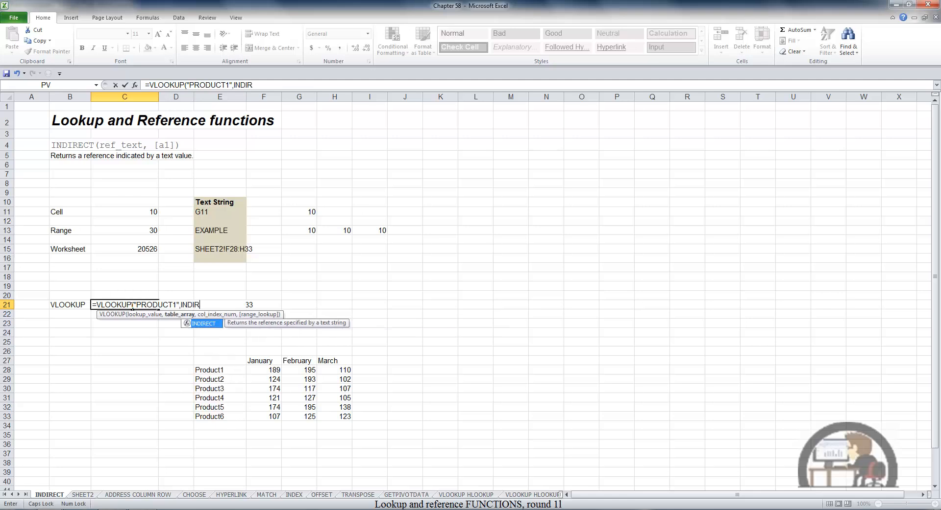
key("Tab")
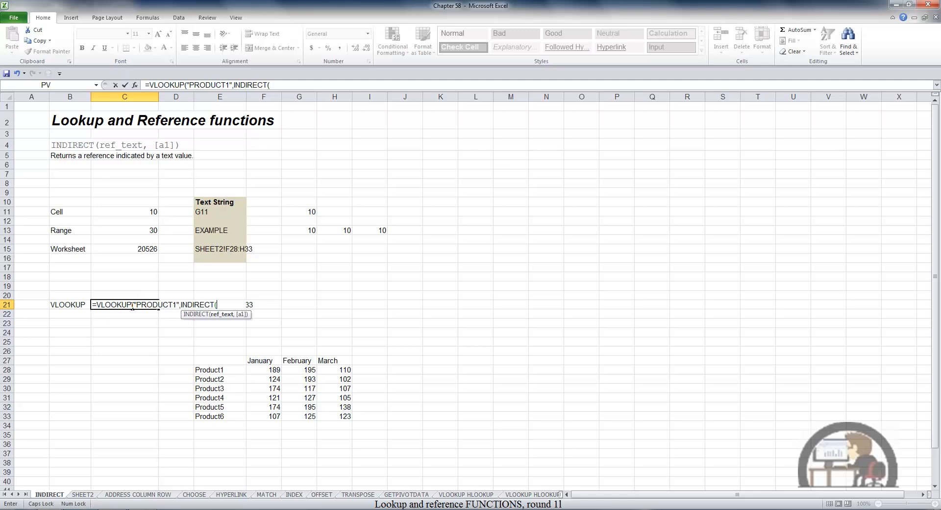
type("E21),")
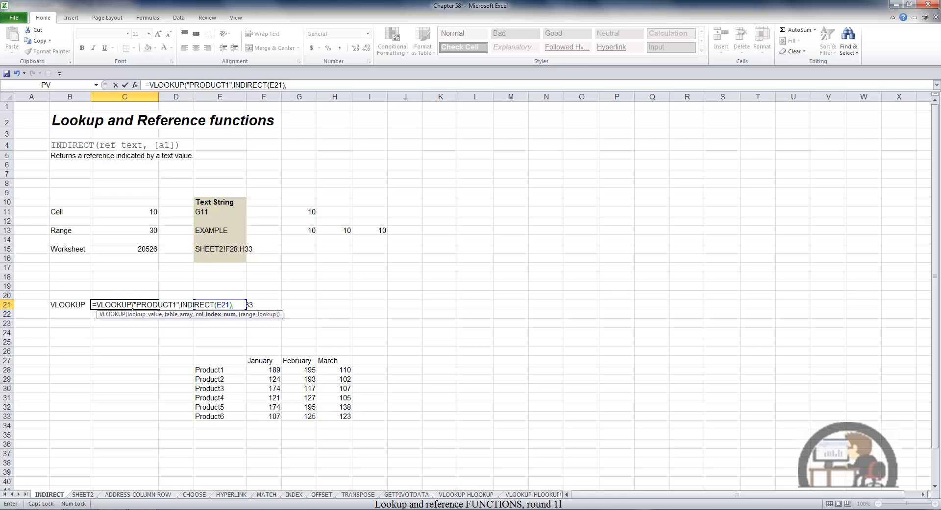
type("3")
key("F2")
key("Return")
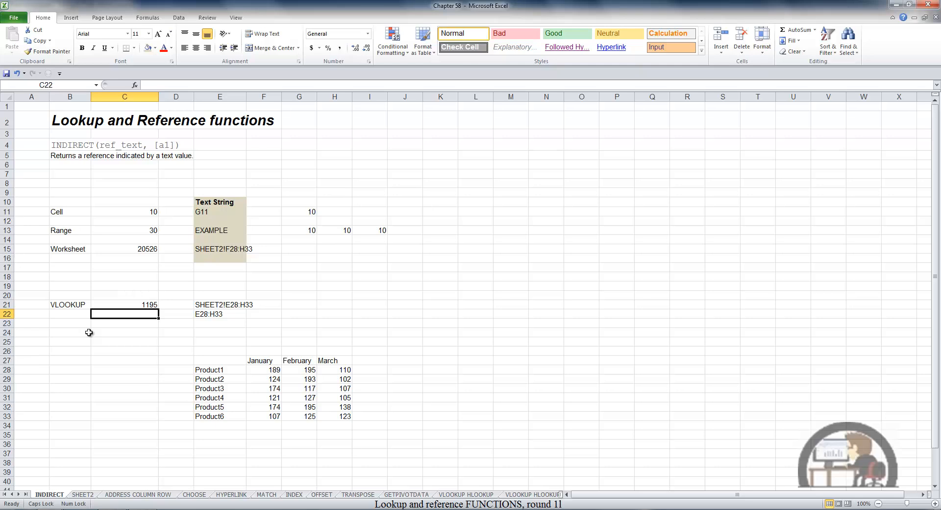
Check the February value of Product1 on SHEET2 against the VLOOKUP result on the INDIRECT sheet.
left_click(83, 494)
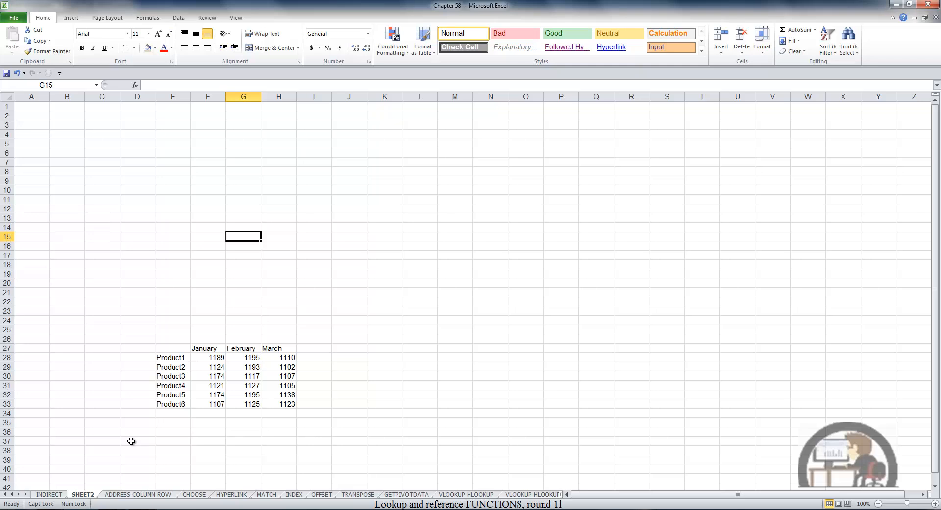
left_click(257, 359)
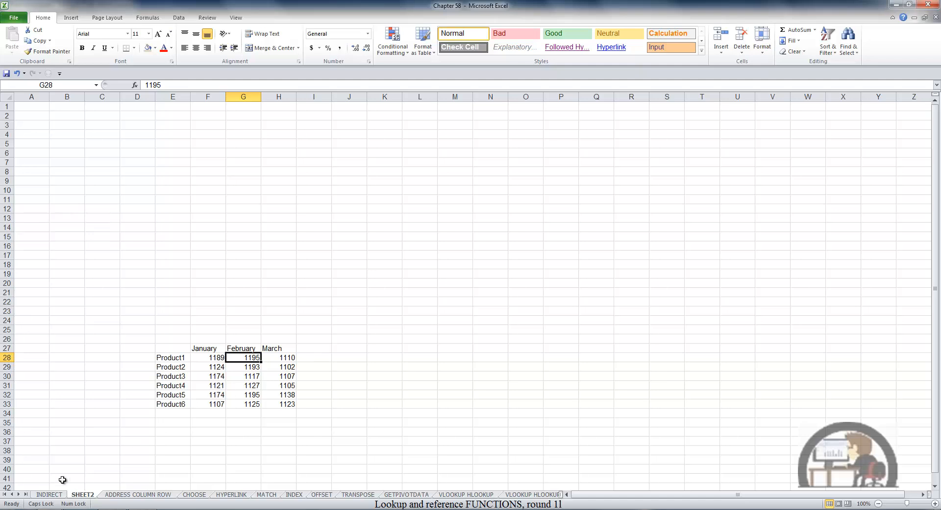
left_click(50, 495)
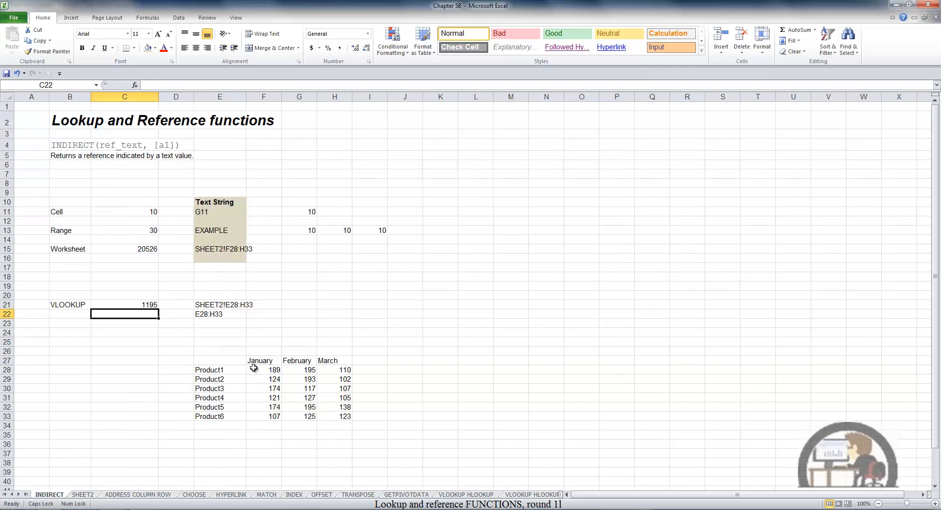
Fill the VLOOKUP formula from cell C21 down into cell C22.
left_click(153, 306)
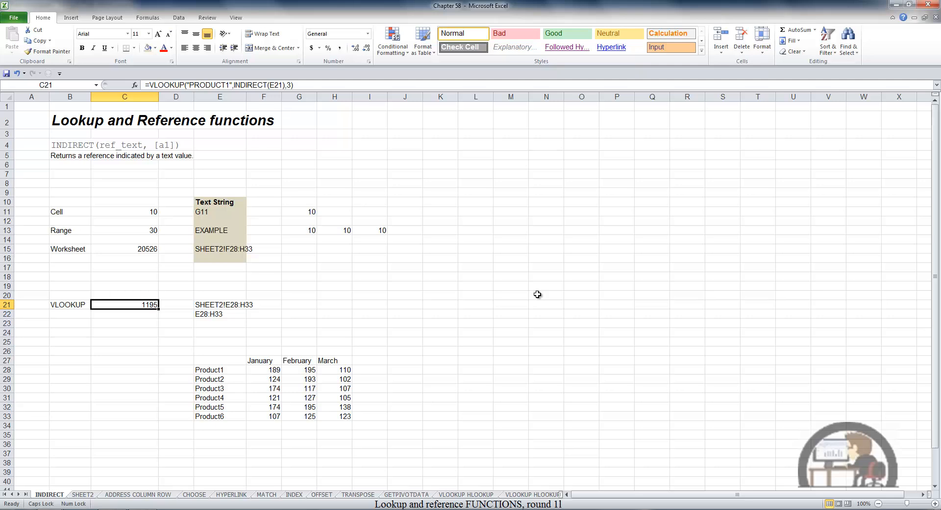
key("Down")
key("ctrl+d")
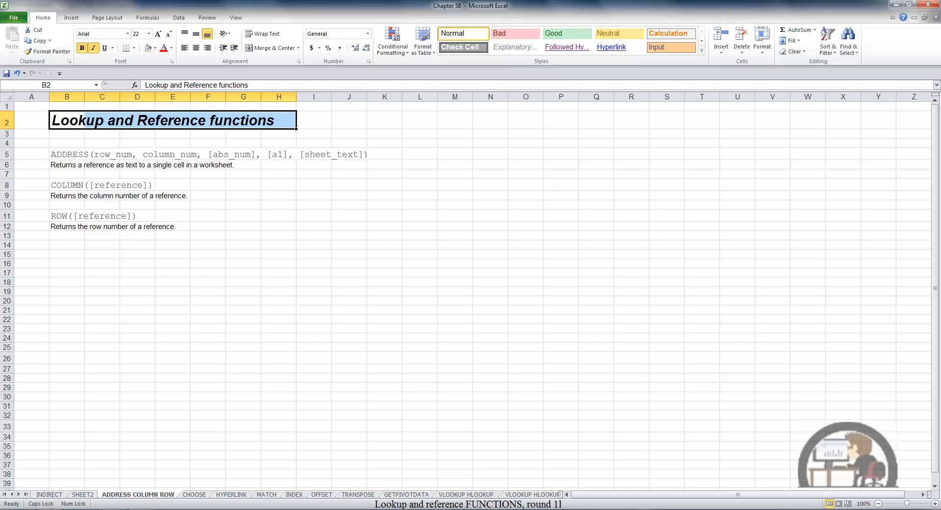
Enter the formula =ADDRESS(10,10,1,1,"SHEET2") in cell B16 of the ADDRESS COLUMN ROW sheet.
left_click(71, 262)
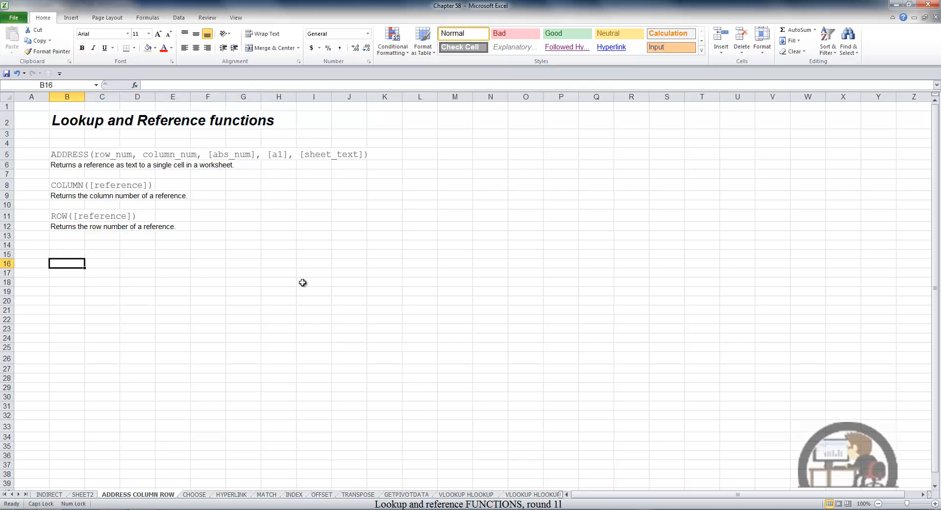
type("=ADDRE")
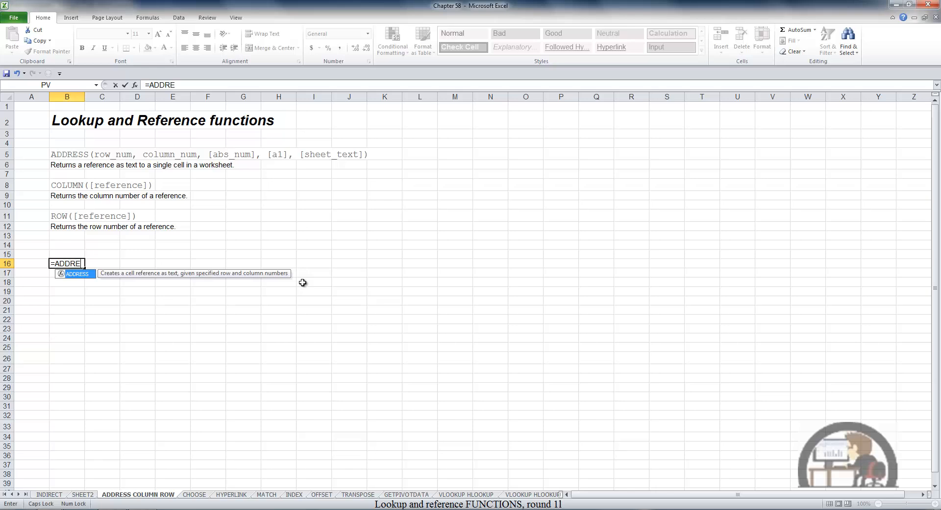
key("Tab")
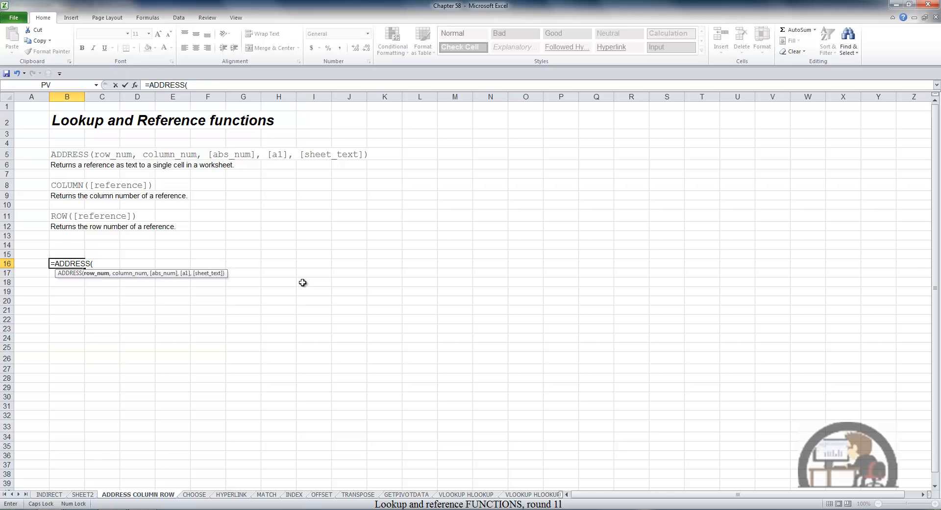
type("10,")
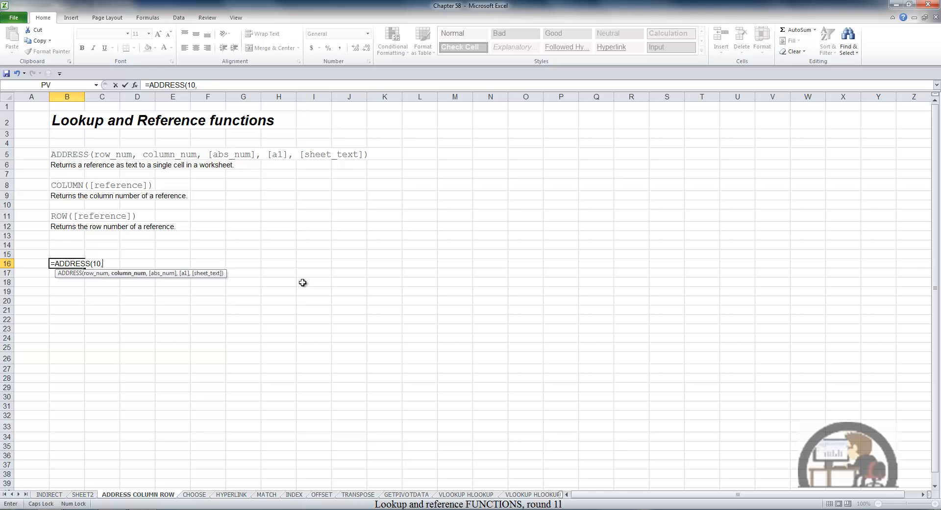
type("10,")
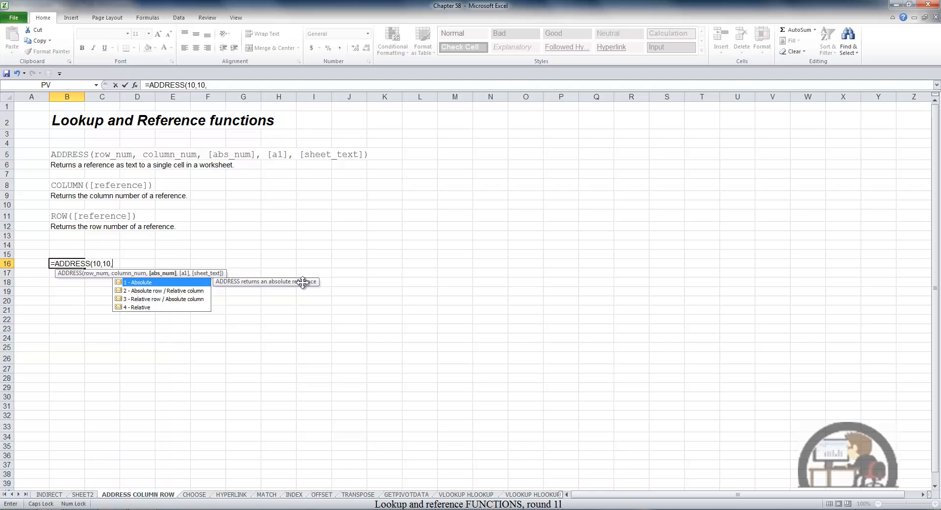
type("1,")
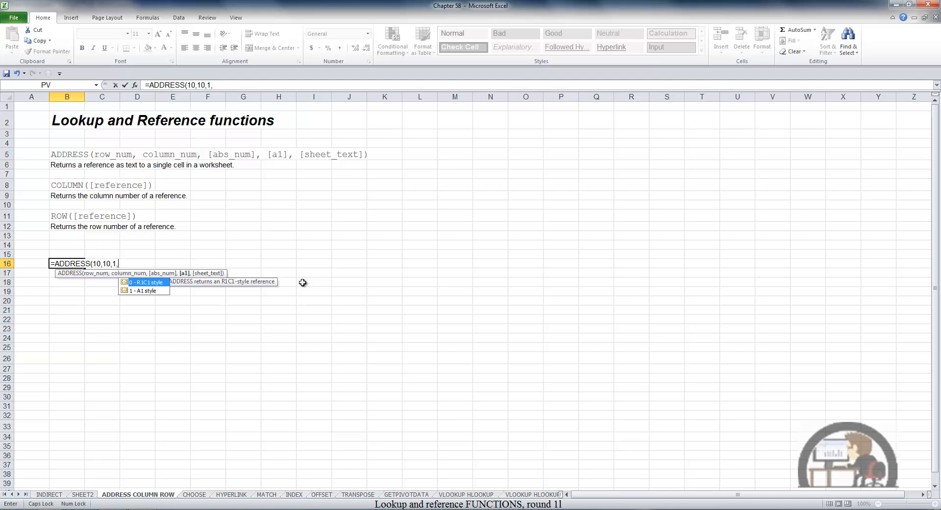
type("1")
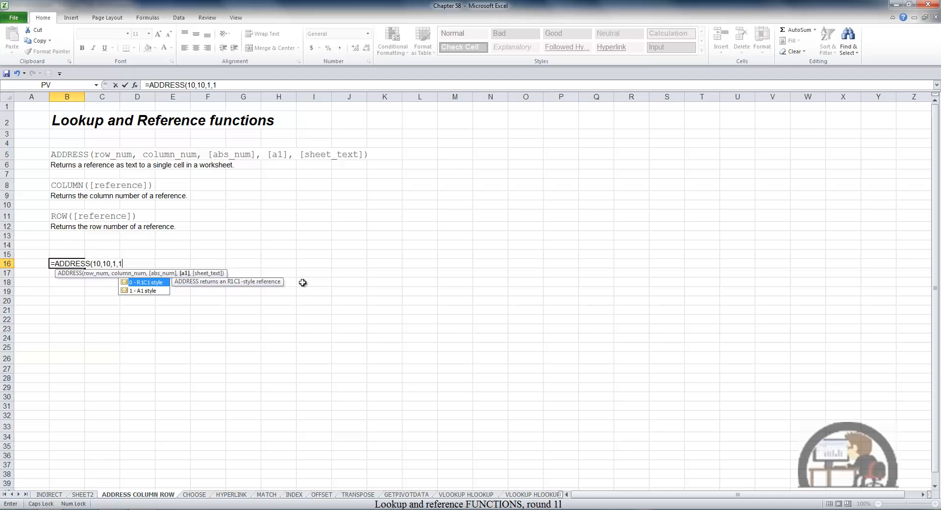
type(",")
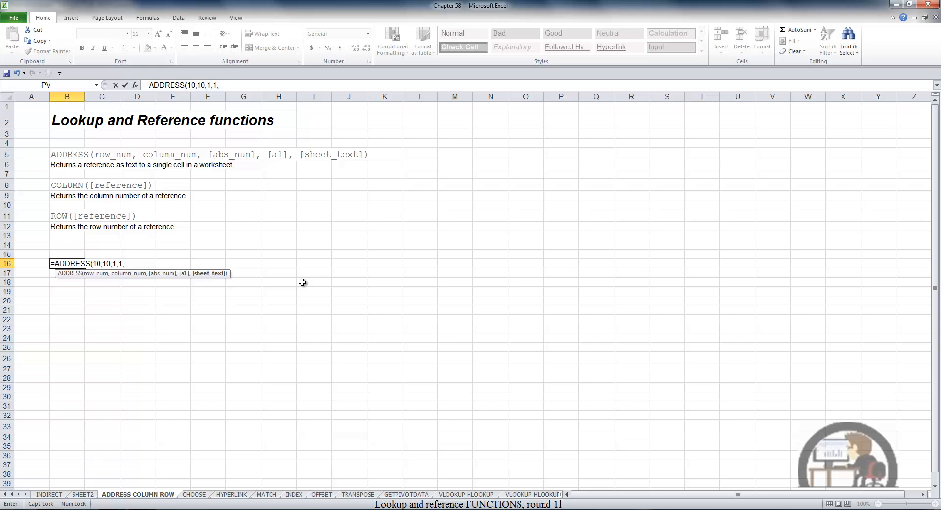
type("\"SHEET2\"")
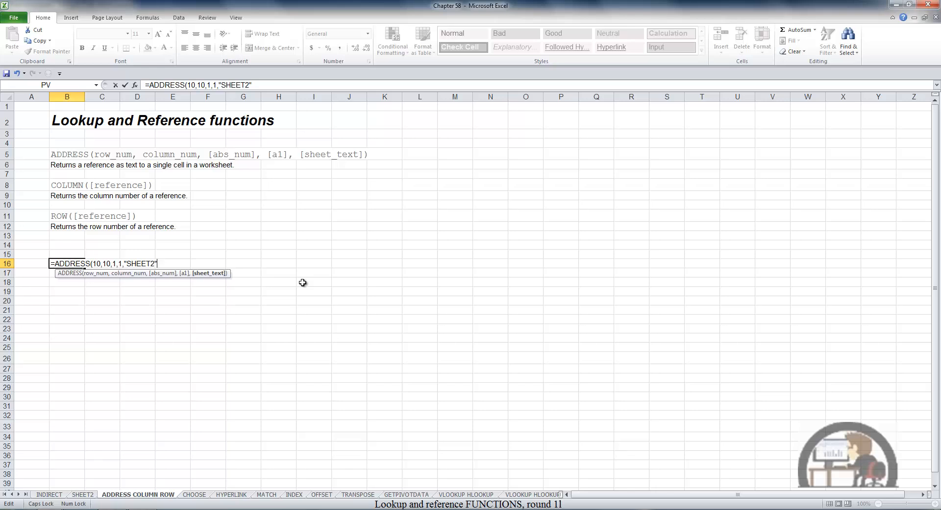
key("Return")
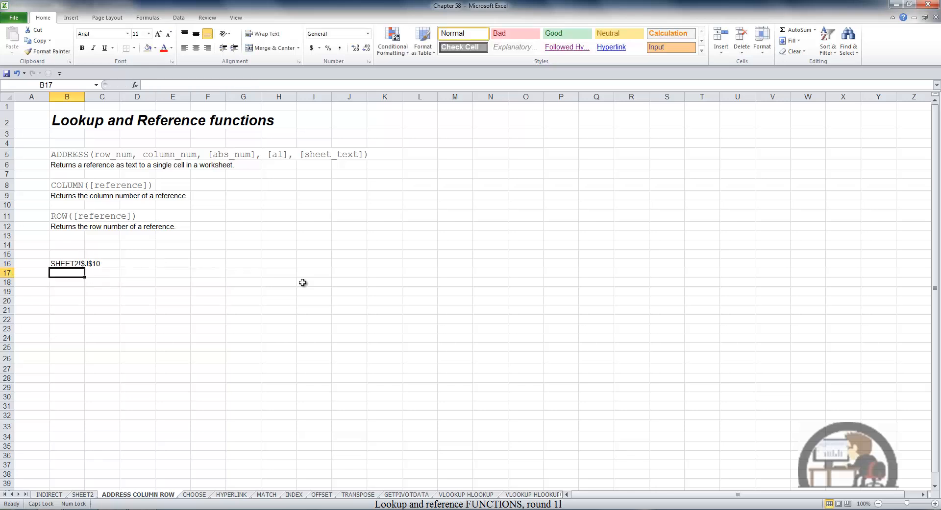
key("Down")
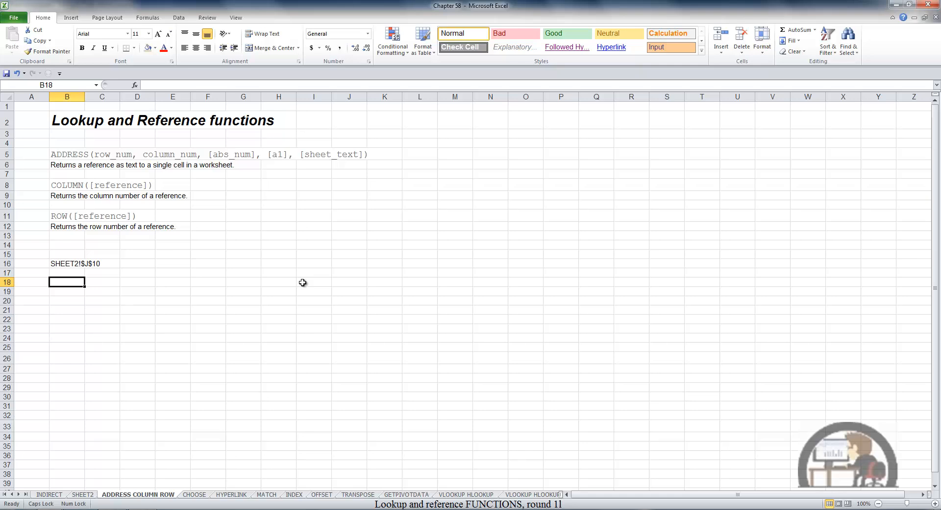
Enter the value 100 in cell J10 of SHEET2.
left_click(90, 495)
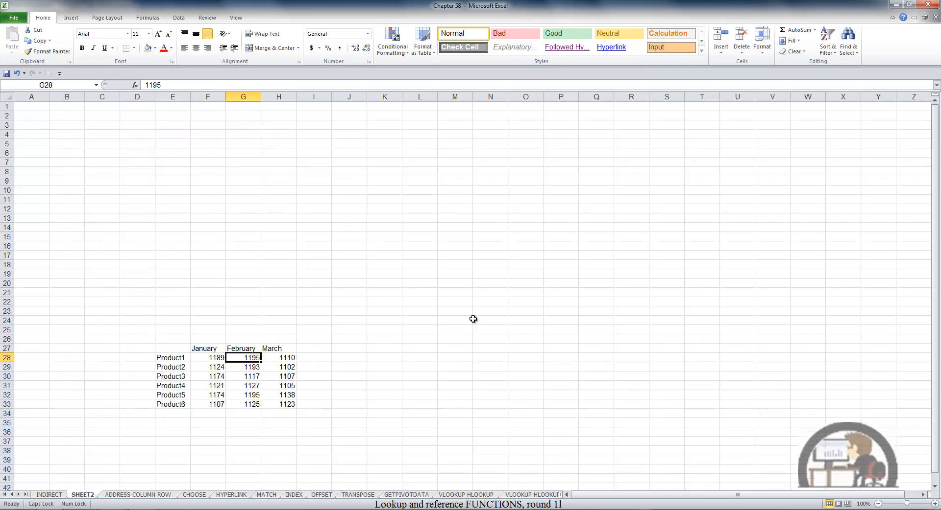
left_click(355, 199)
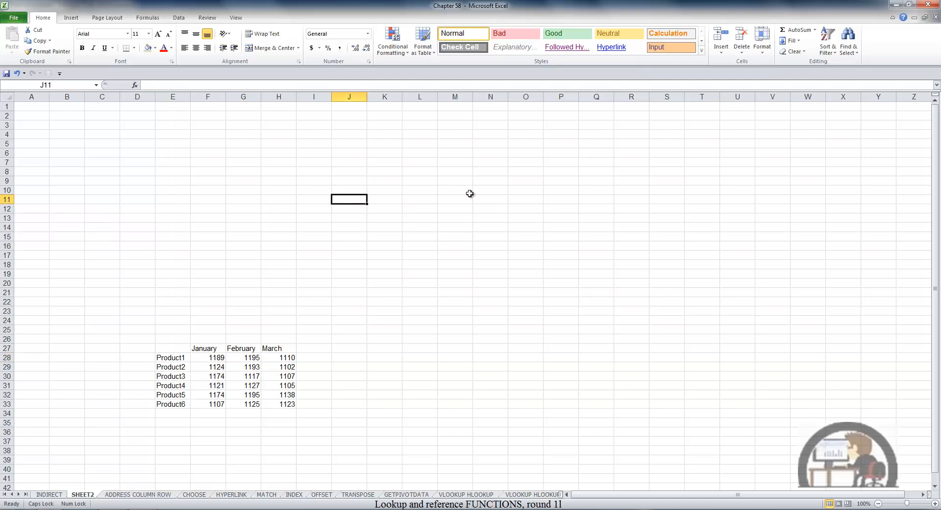
key("Up")
type("100")
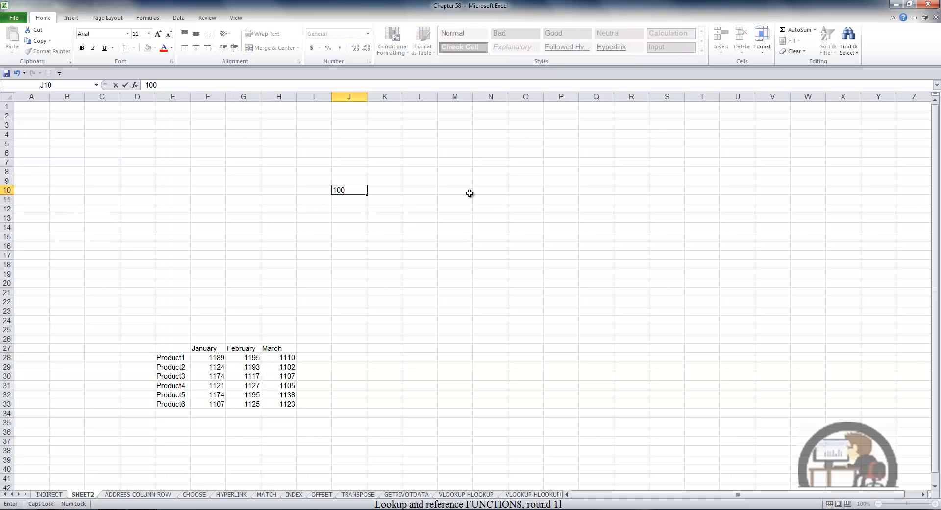
key("Return")
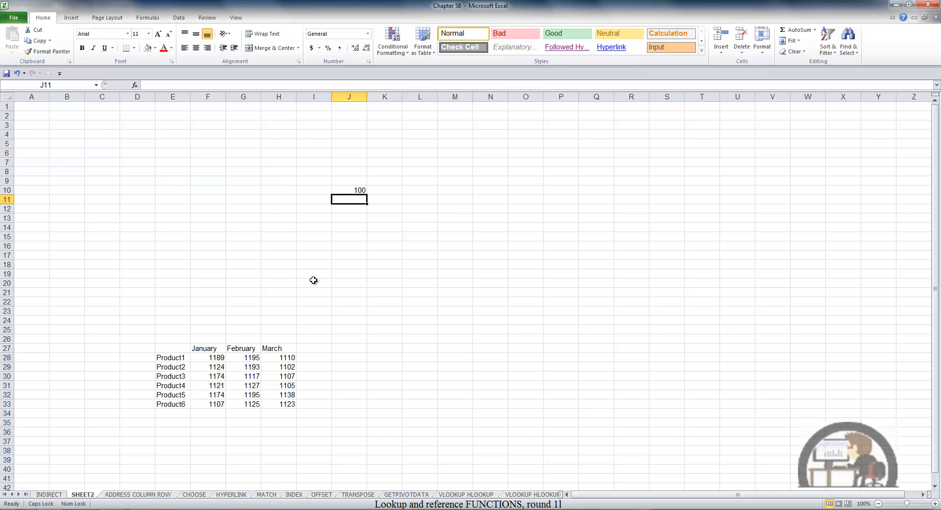
Enter =INDIRECT(B16) in cell B20 of the ADDRESS COLUMN ROW sheet and compare its result with cell J10 on SHEET2.
left_click(132, 495)
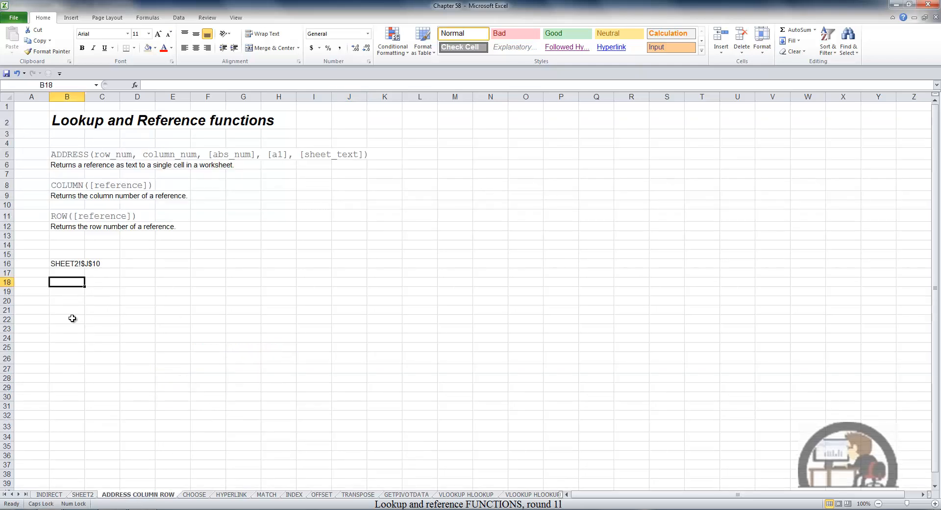
left_click(67, 301)
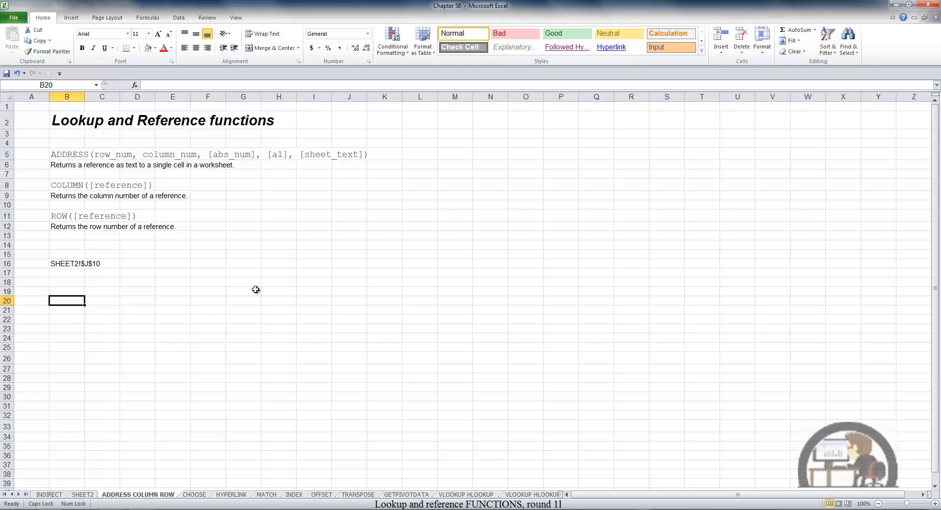
type("=")
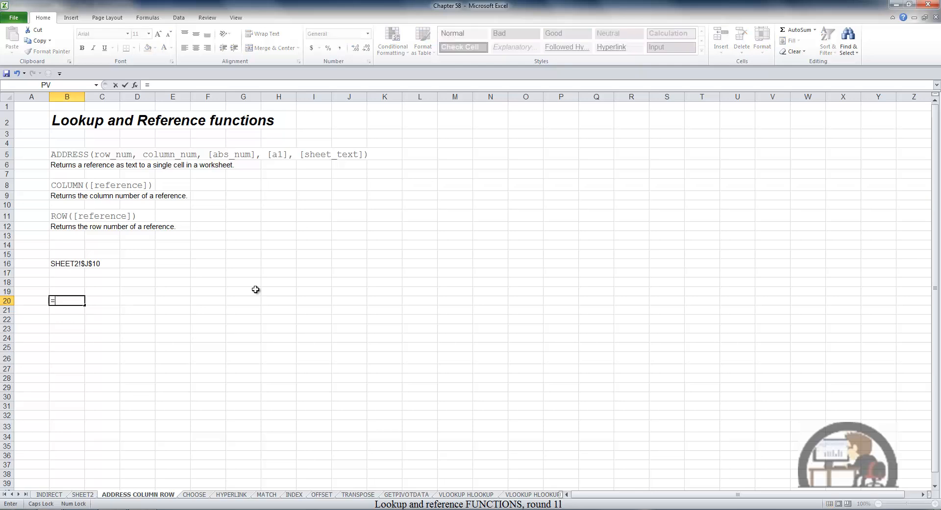
type("INDI")
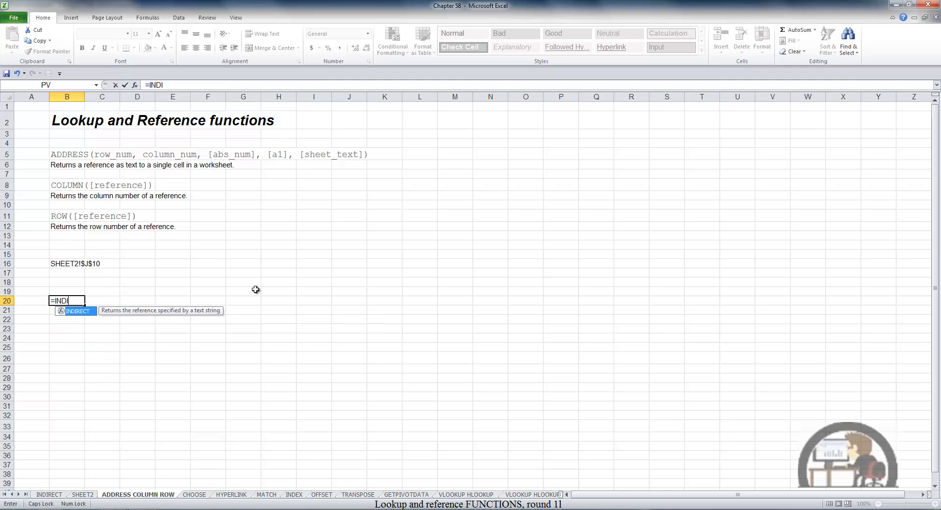
type("R")
key("Tab")
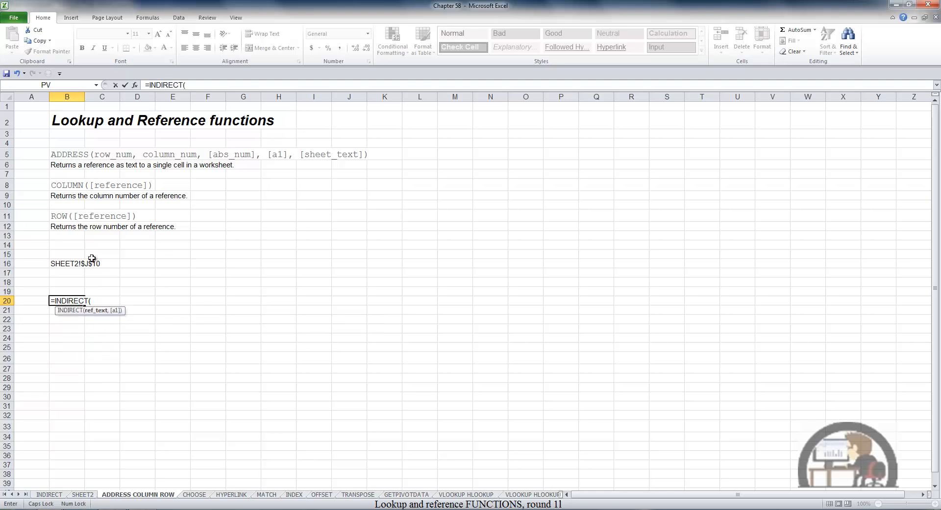
left_click(66, 267)
key("Return")
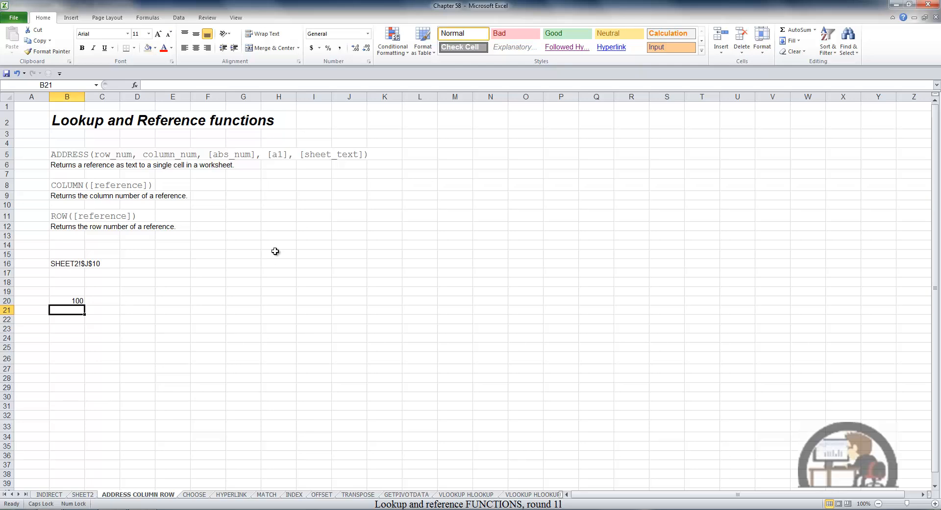
left_click(84, 494)
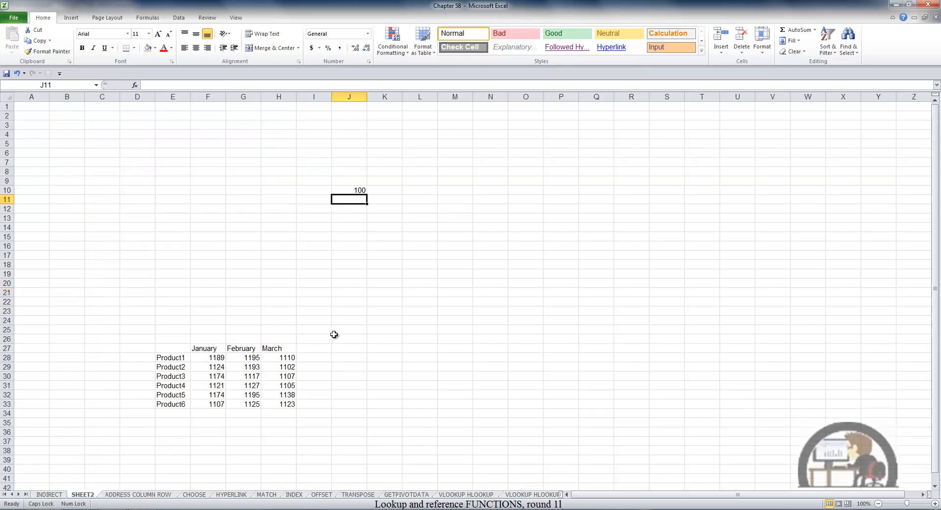
left_click(158, 496)
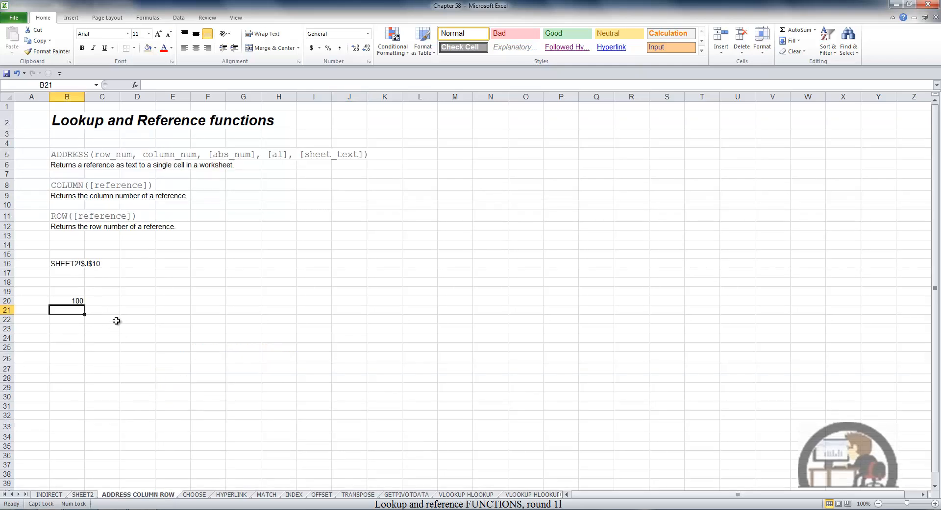
Enter the formula =COLUMN(I23) in cell B23 of the ADDRESS COLUMN ROW sheet.
left_click(74, 327)
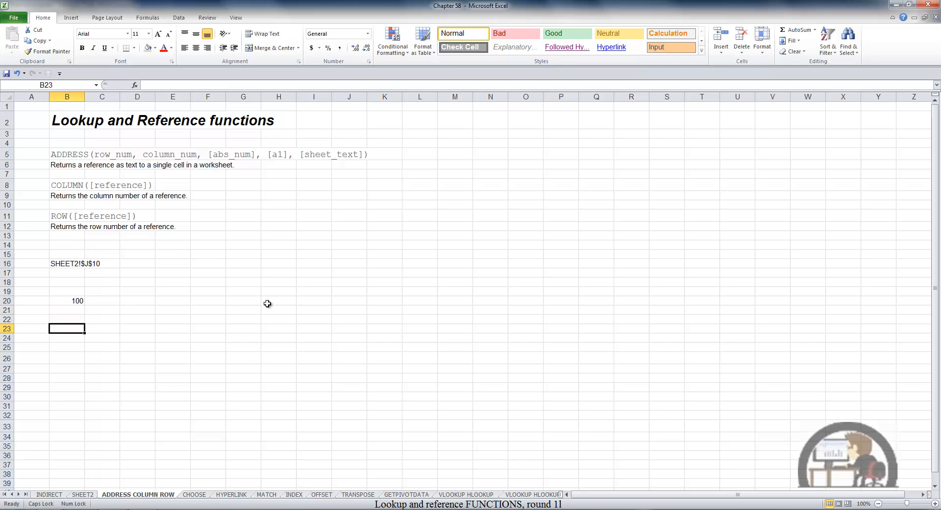
type("=")
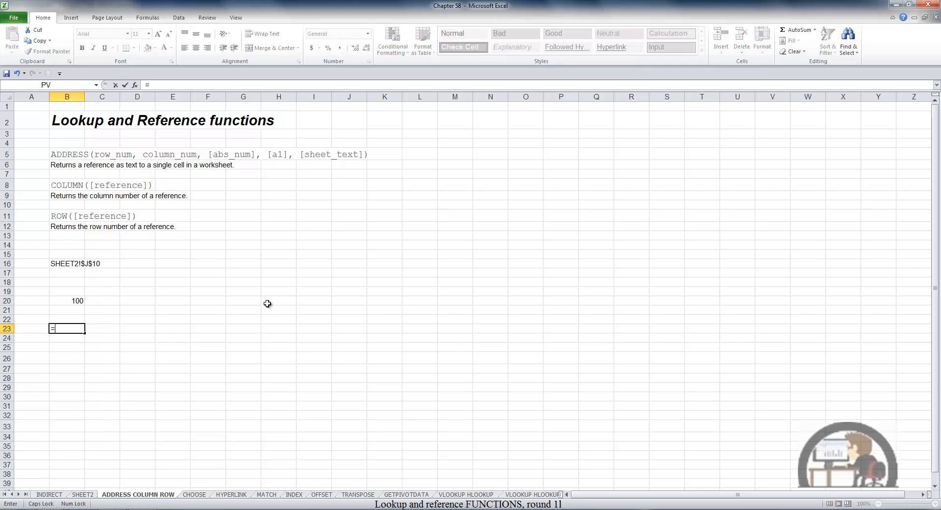
type("COL")
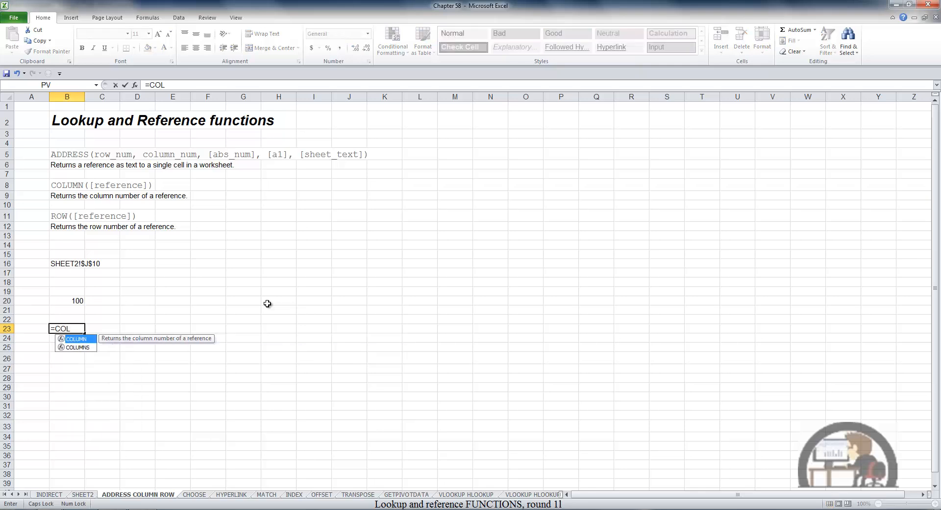
type("U")
key("Tab")
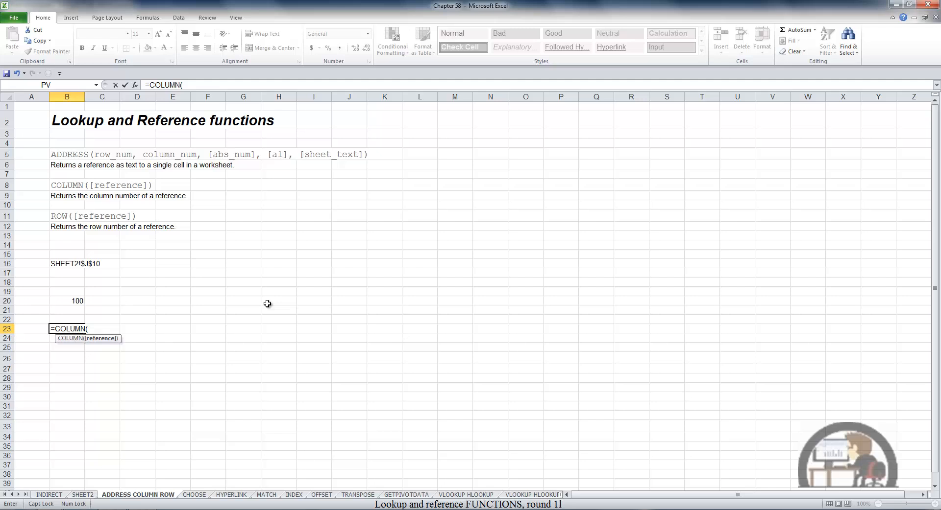
left_click(314, 328)
key("Return")
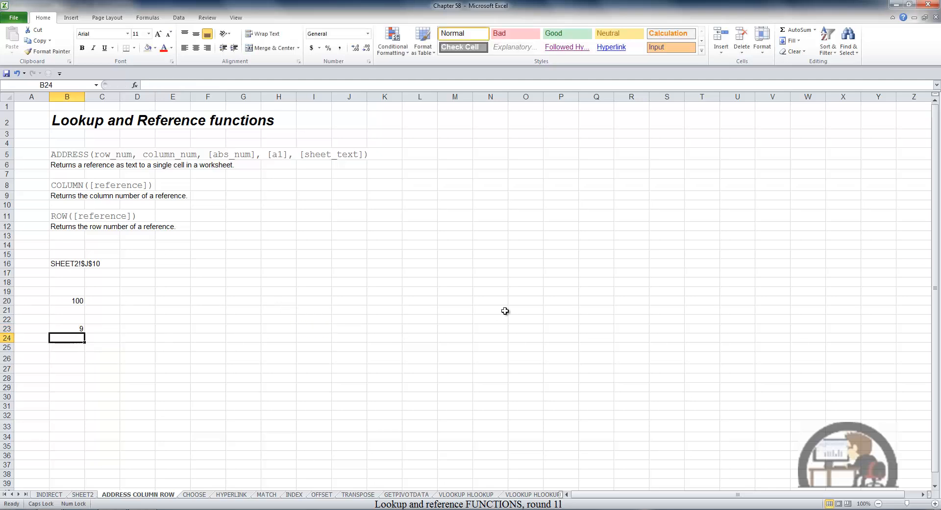
key("Up")
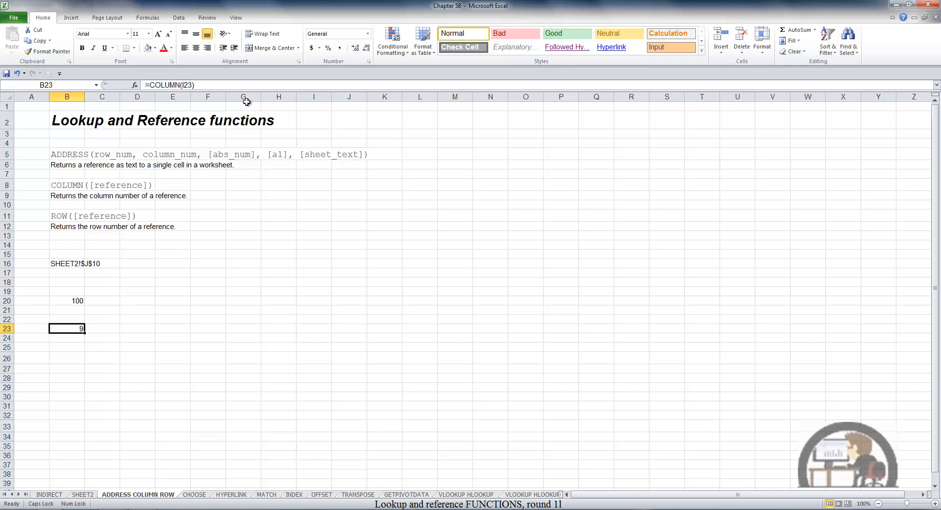
Insert two new columns at G and H and check how the COLUMN formula in cell B23 adjusts.
left_click_drag(243, 97, 273, 186)
right_click(266, 215)
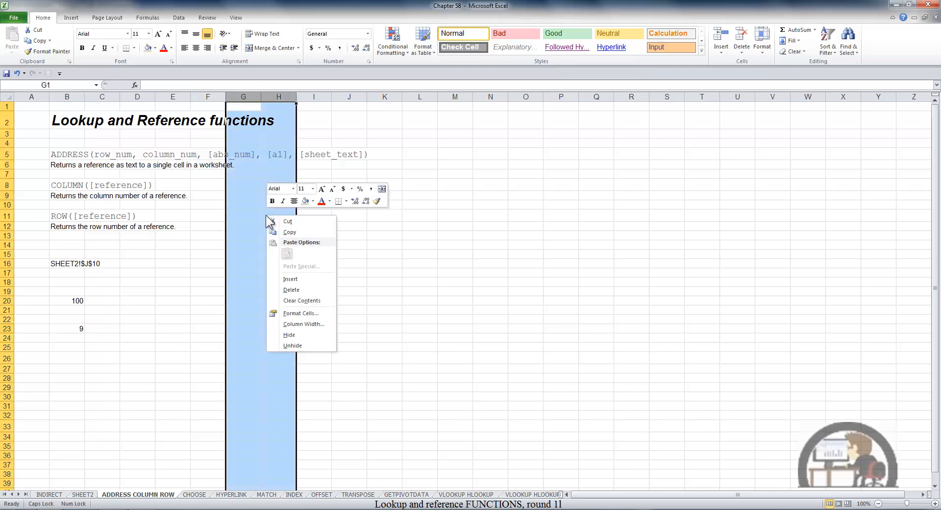
left_click(298, 282)
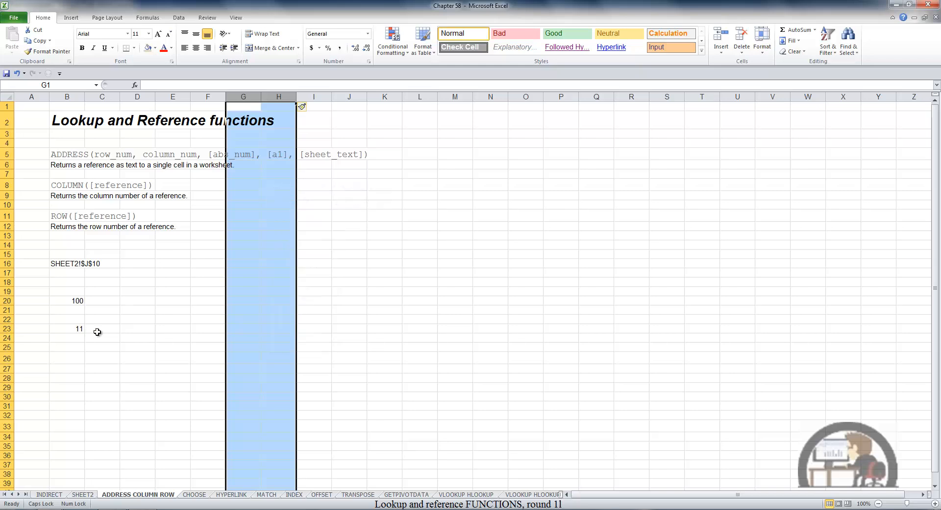
left_click(77, 329)
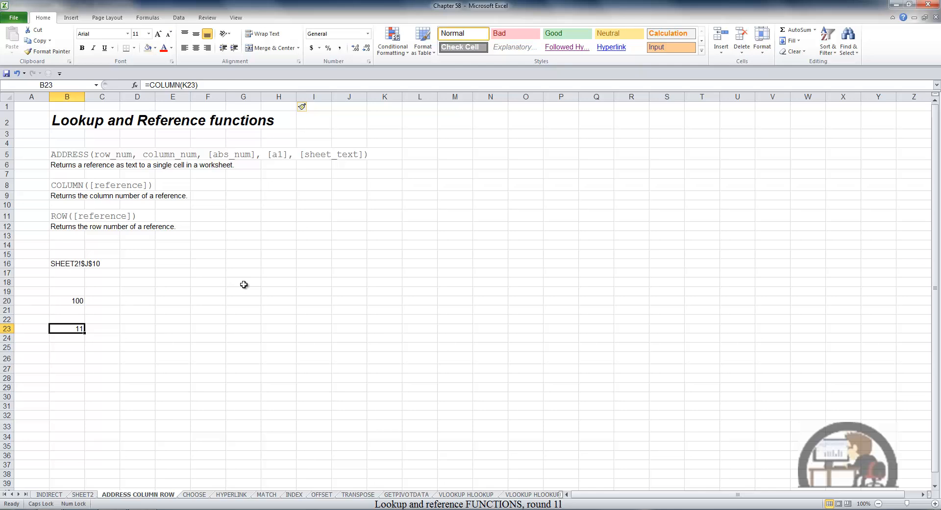
Enter the formula =ROW(E30) in cell B26 of the ADDRESS COLUMN ROW sheet.
key("Down")
key("Down")
key("Down")
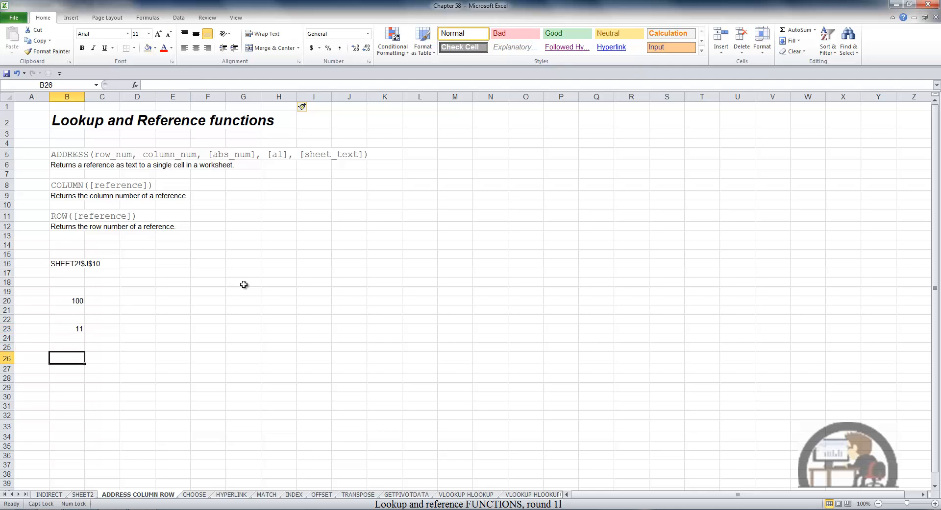
type("=R")
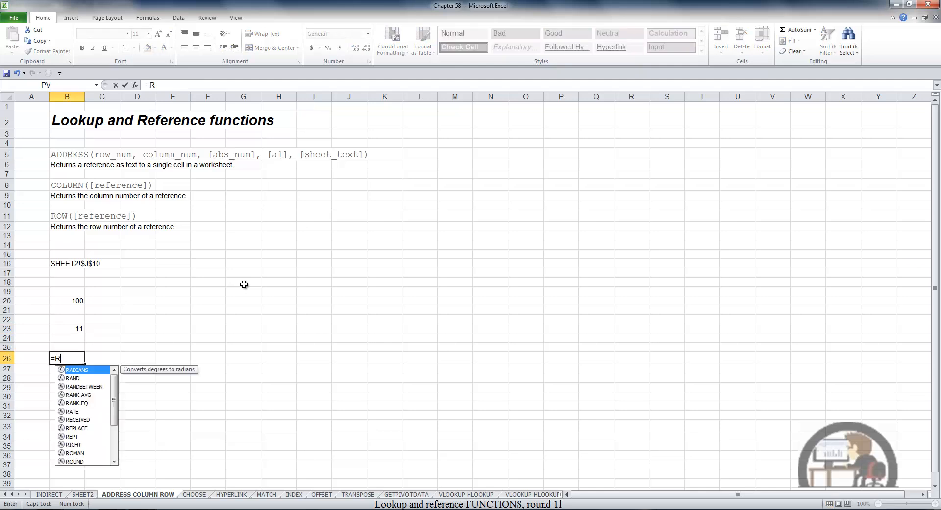
type("OW(")
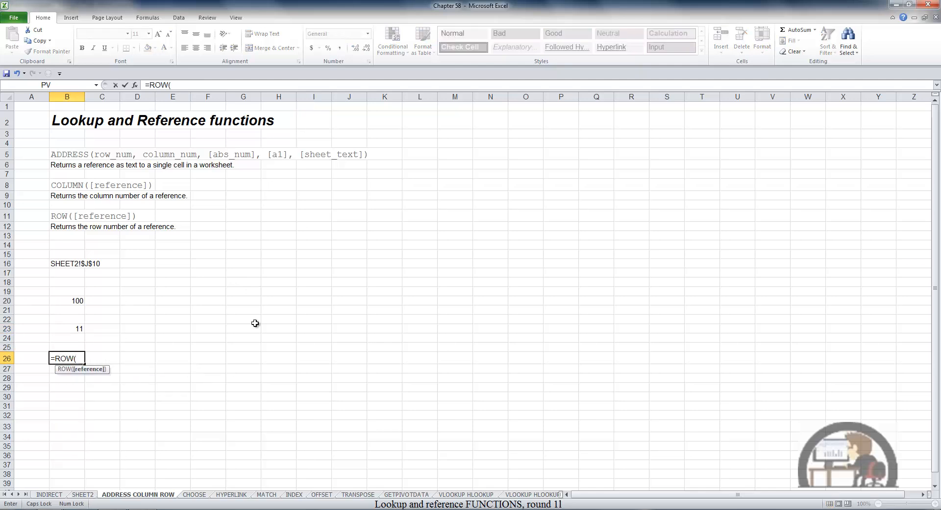
left_click(179, 396)
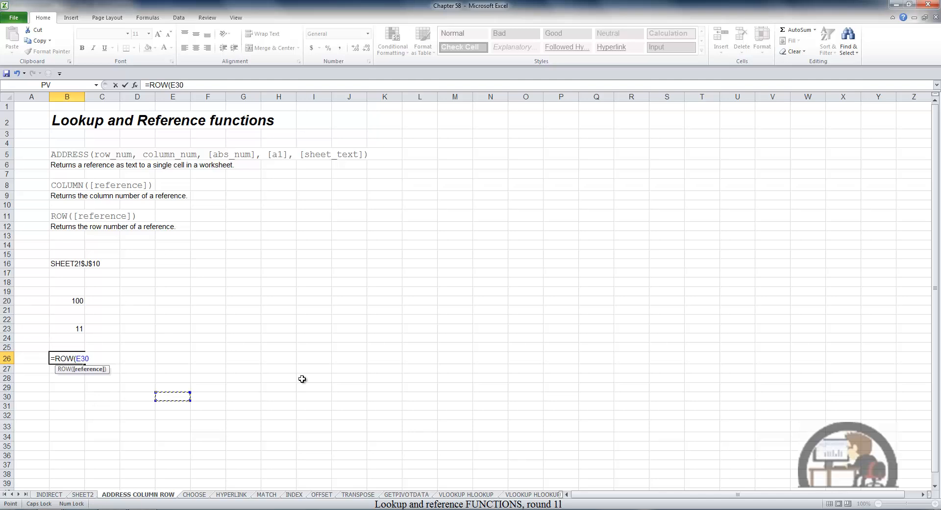
key("Return")
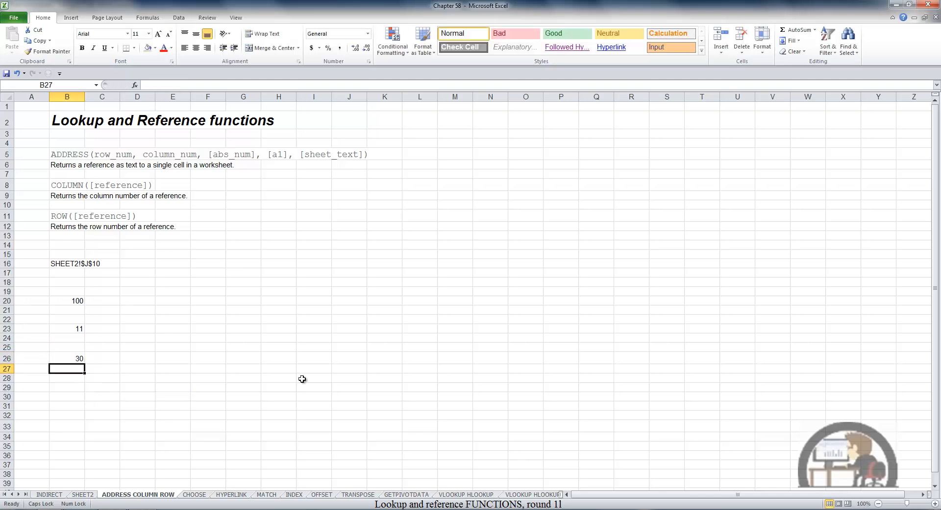
Insert two new rows at rows 28 and 29 and check how the ROW formula in cell B26 adjusts.
left_click(7, 378)
left_click_drag(7, 378, 7, 388)
right_click(30, 386)
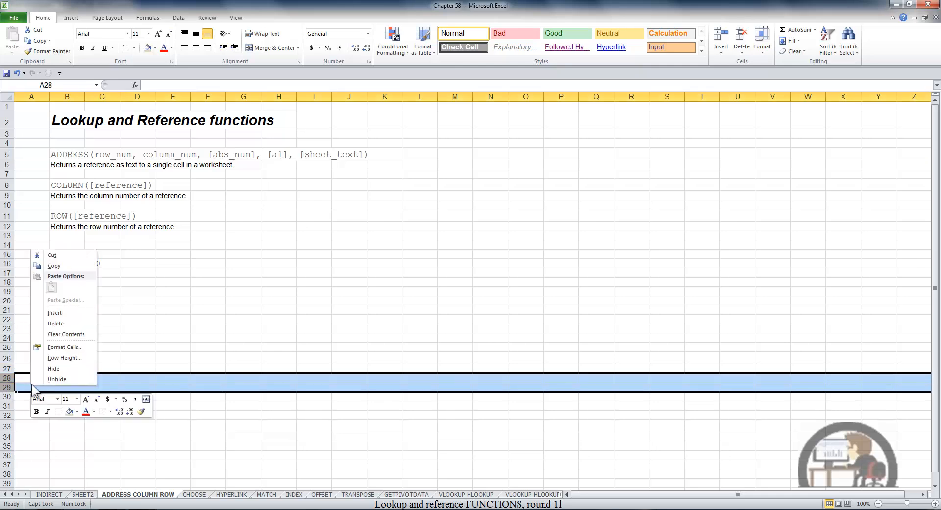
left_click(60, 313)
left_click(149, 338)
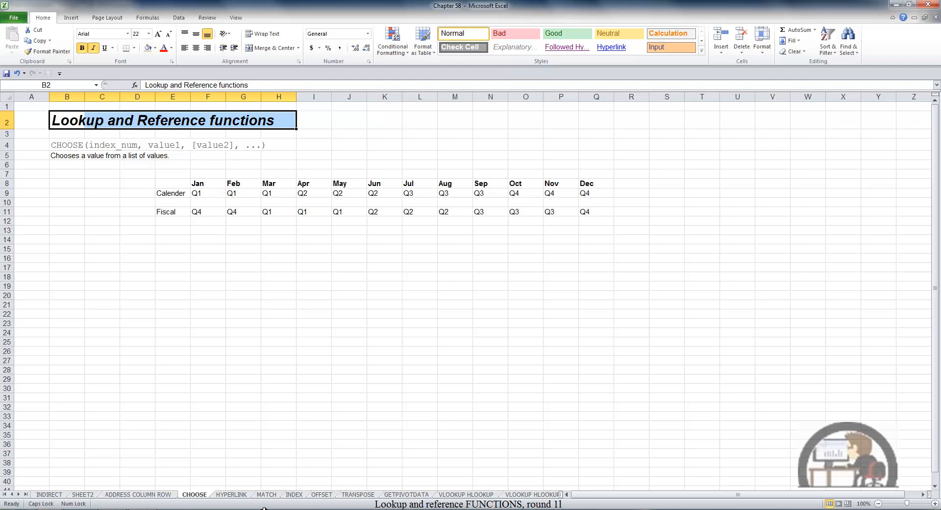
On the CHOOSE sheet, enter a CHOOSE formula in cell B14 with index 1 and the calendar quarter cells F9 through Q9 as separate values.
left_click(75, 239)
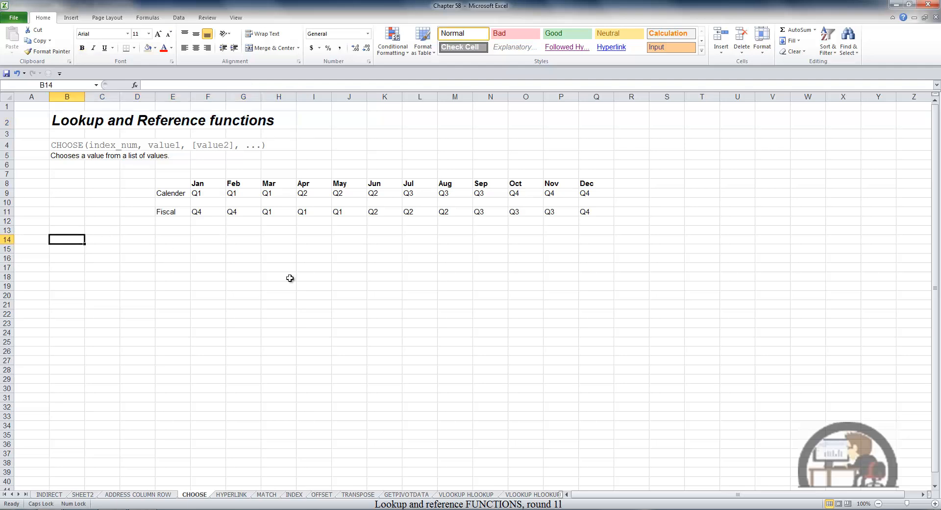
type("=C")
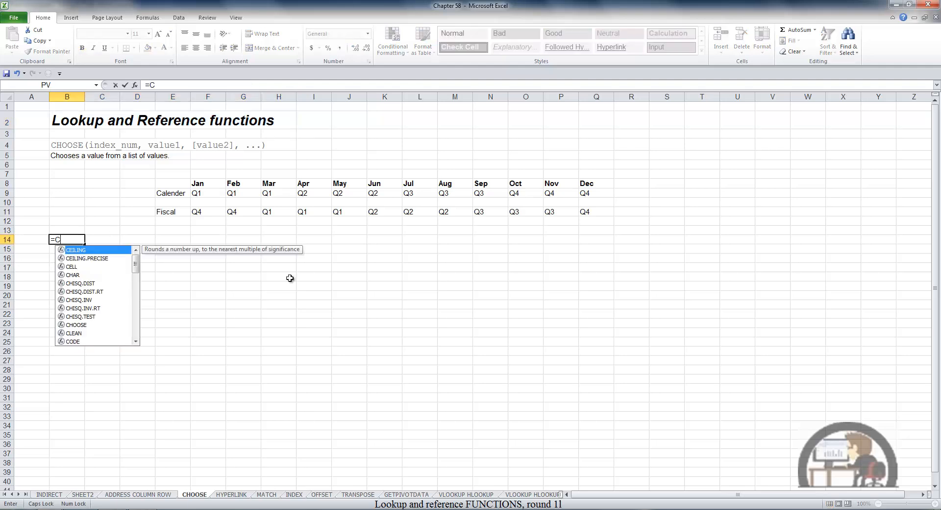
type("HO")
key("Tab")
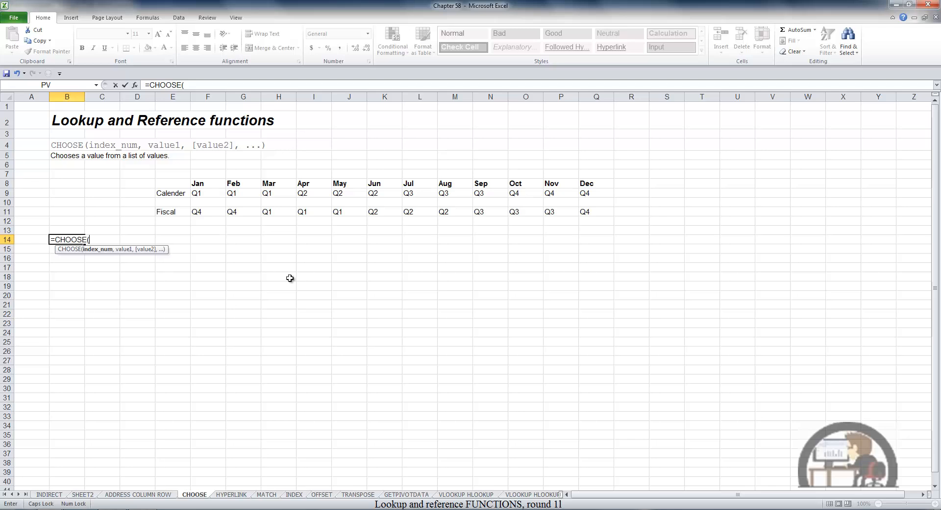
type("1,")
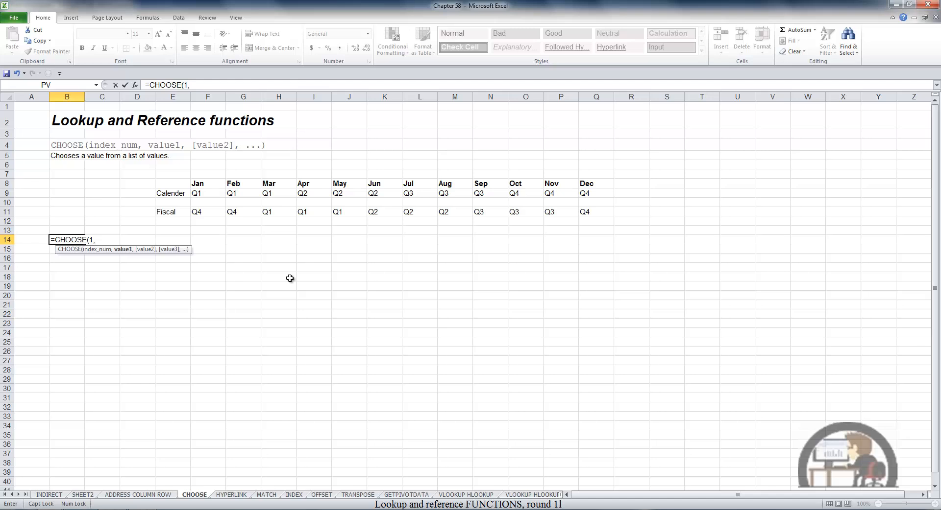
left_click(209, 193)
type(",")
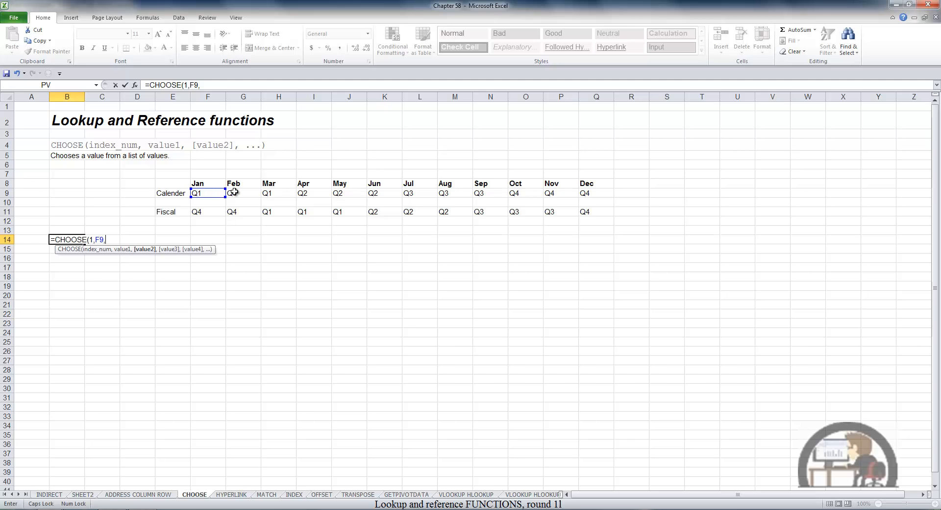
left_click(240, 193)
type(",")
left_click(275, 193)
type(",")
left_click(309, 194)
type(",")
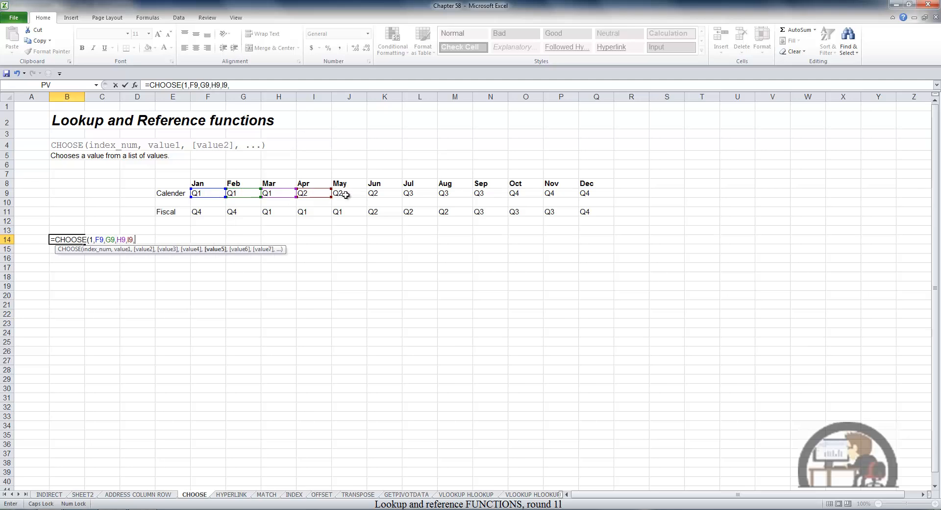
left_click(347, 194)
type(",")
left_click(399, 197)
type(",")
left_click(417, 195)
type(",")
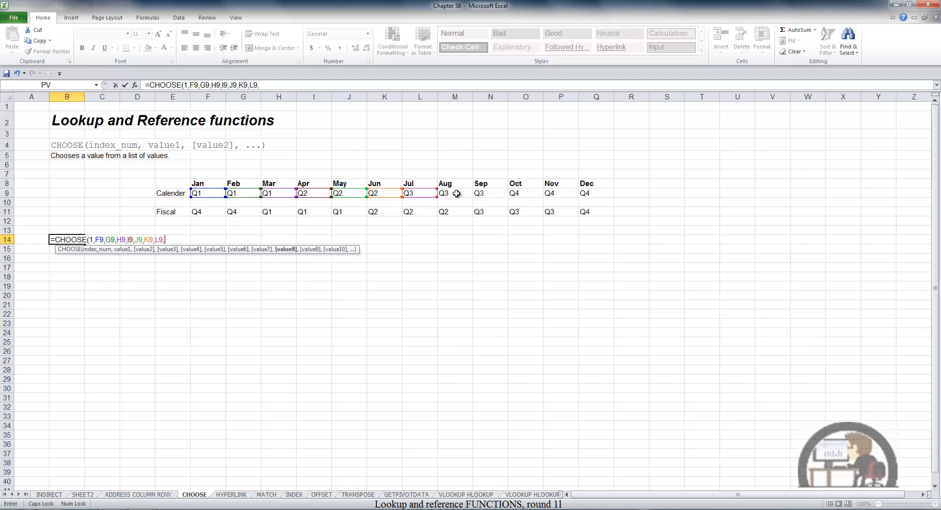
left_click(453, 195)
type(",")
left_click(484, 193)
type(",")
left_click(522, 194)
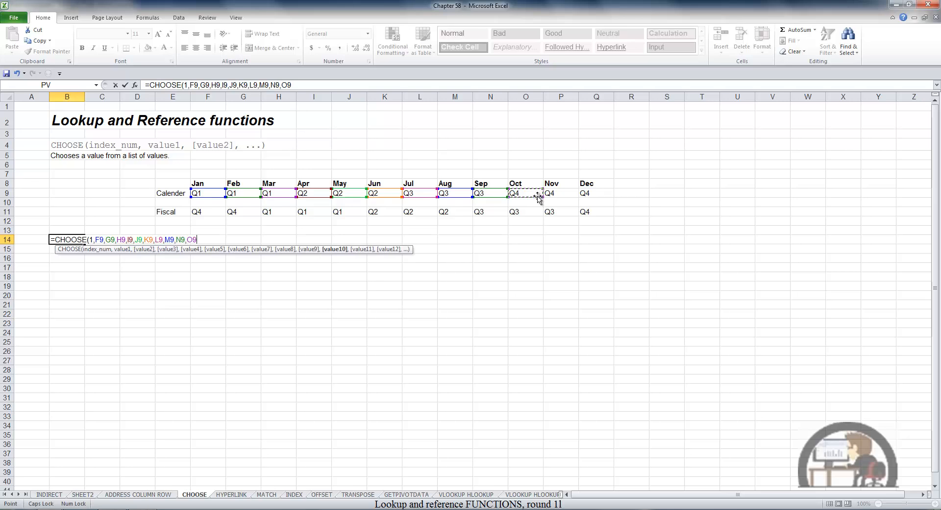
type(",")
left_click(557, 194)
type(",")
left_click(592, 195)
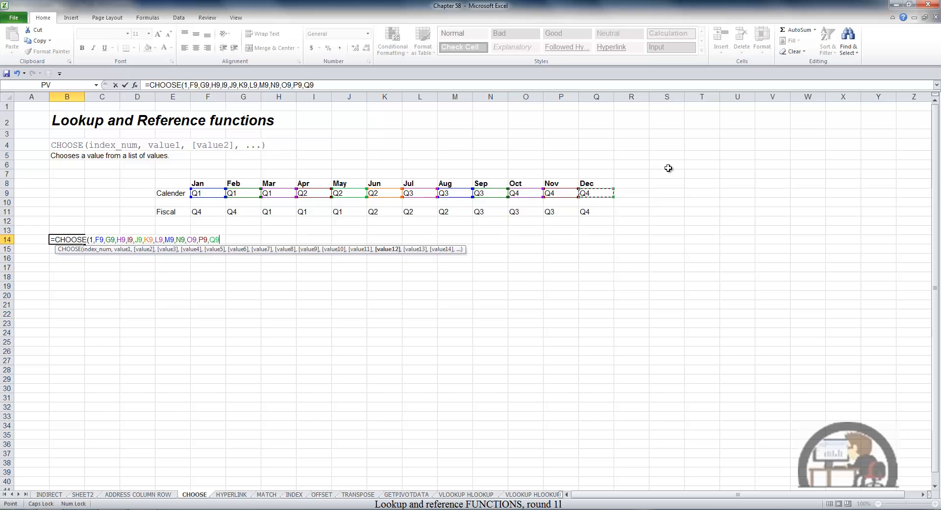
key("Return")
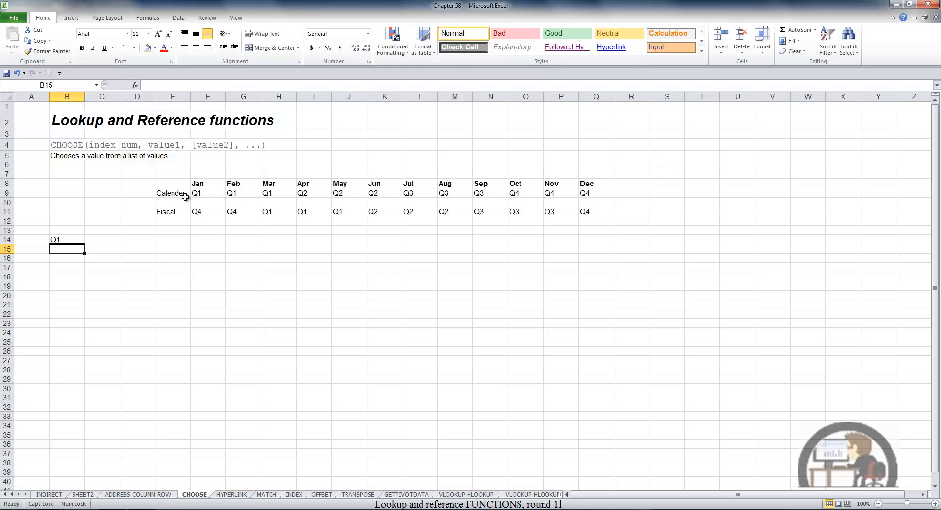
Enter the month number 6 in cell B9 of the CHOOSE sheet.
left_click(67, 194)
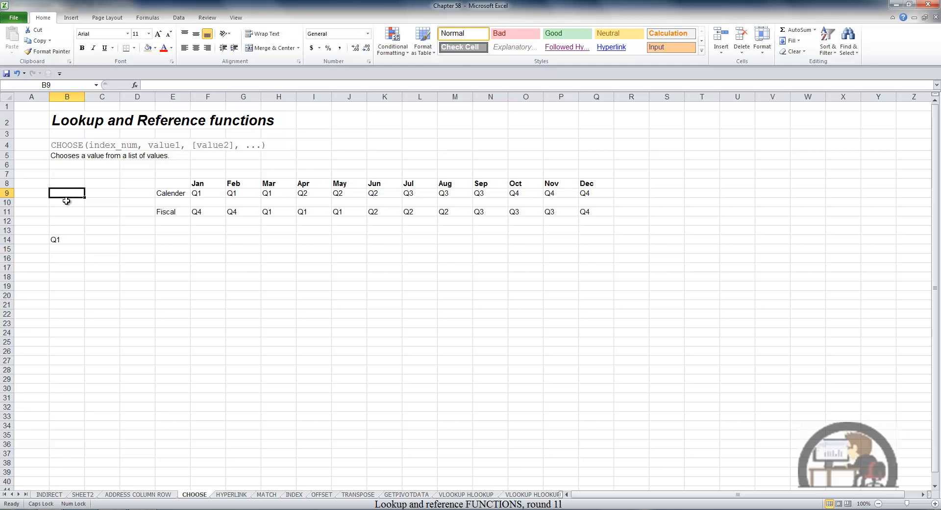
type("6")
key("Return")
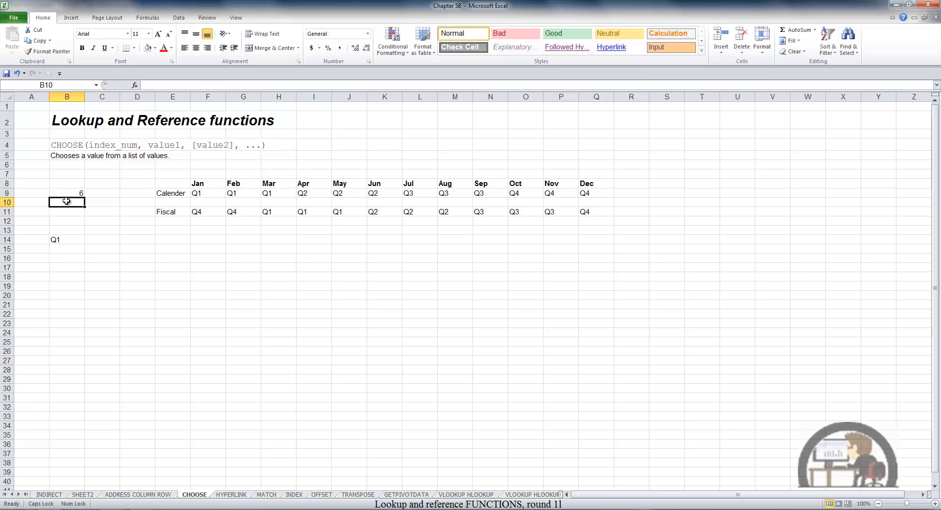
Replace the index number in the CHOOSE formula in cell B14 with the absolute reference $B$9.
left_click(66, 236)
double_click(80, 235)
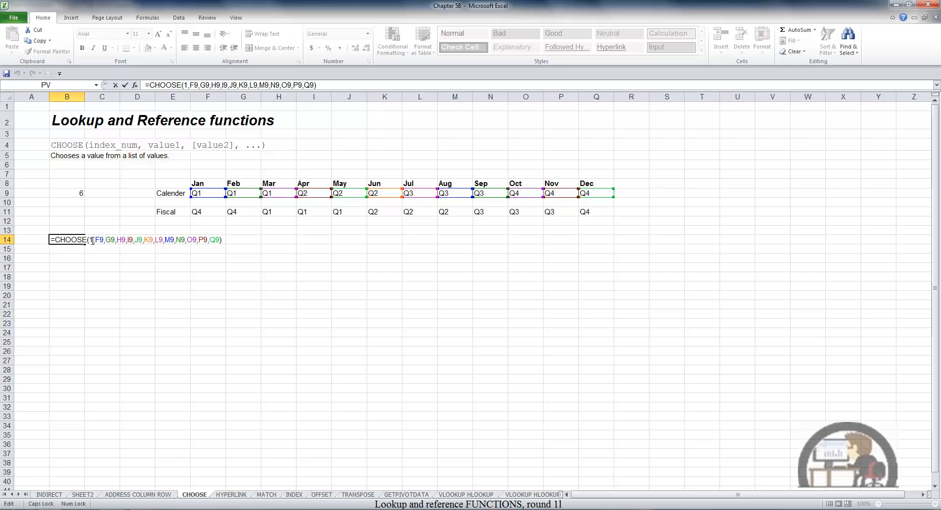
left_click(93, 240)
key("BackSpace")
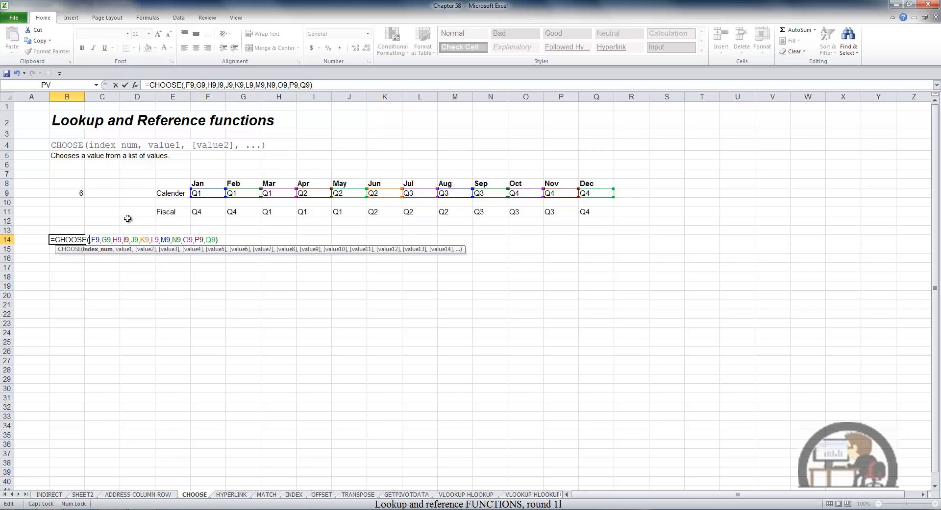
left_click(80, 194)
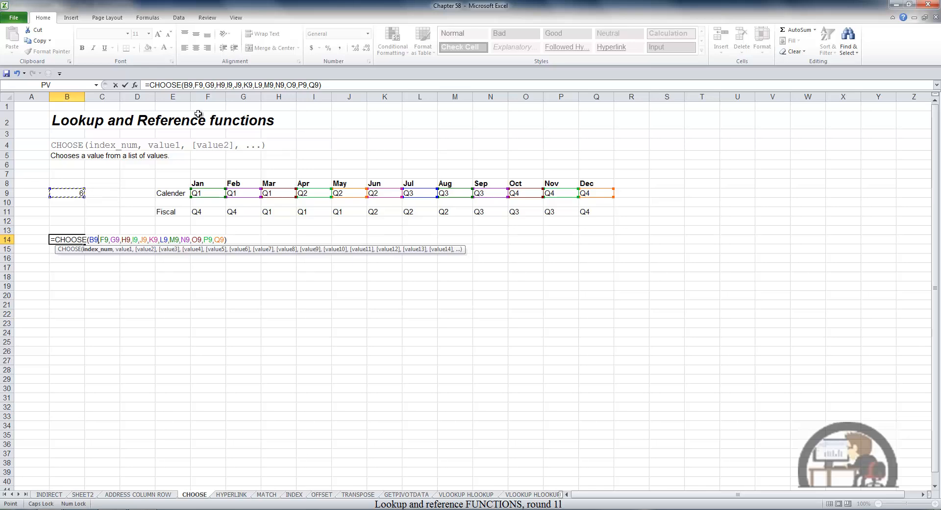
left_click(189, 85)
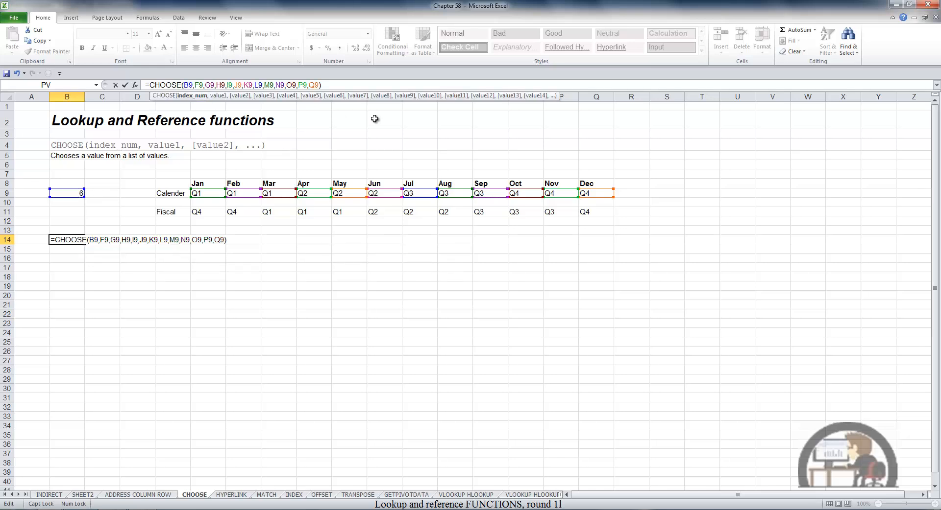
key("F4")
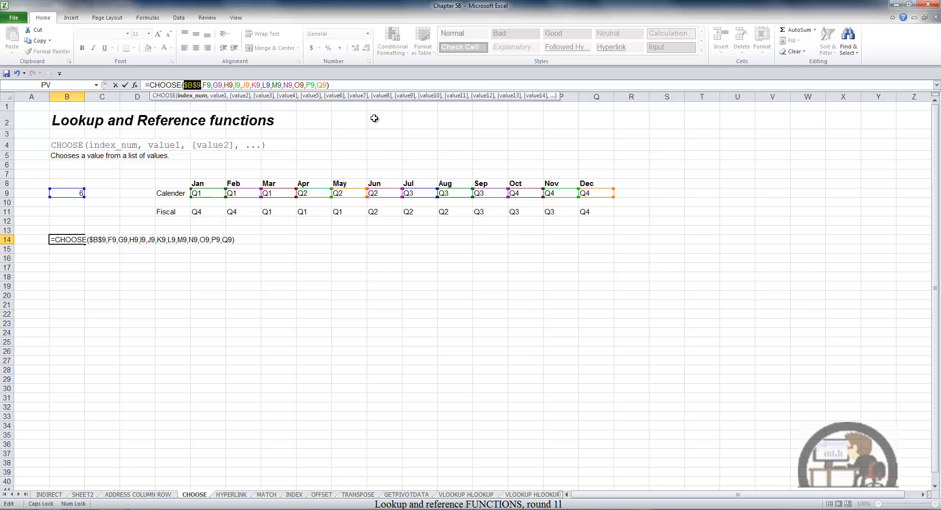
key("Return")
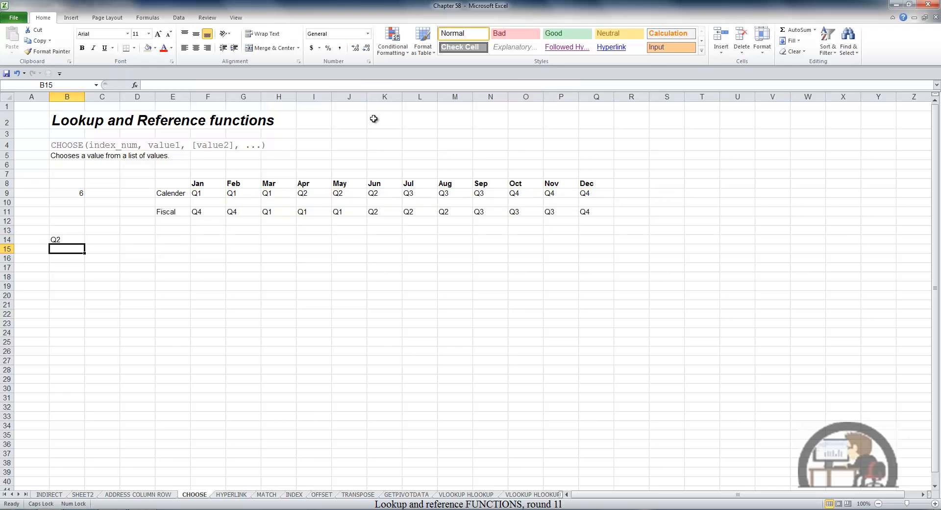
Set the month number in cell B9 to 10 and check the quarter returned in B14.
left_click(69, 198)
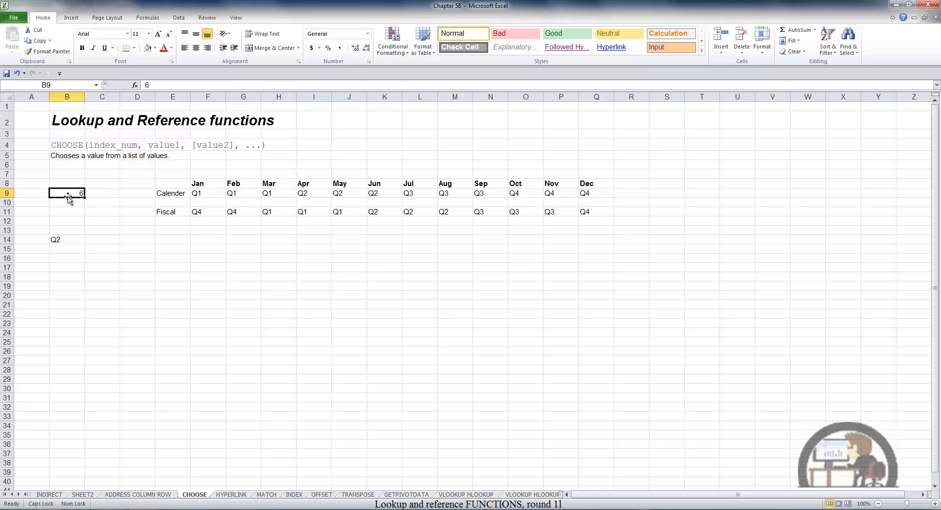
type("10")
key("Return")
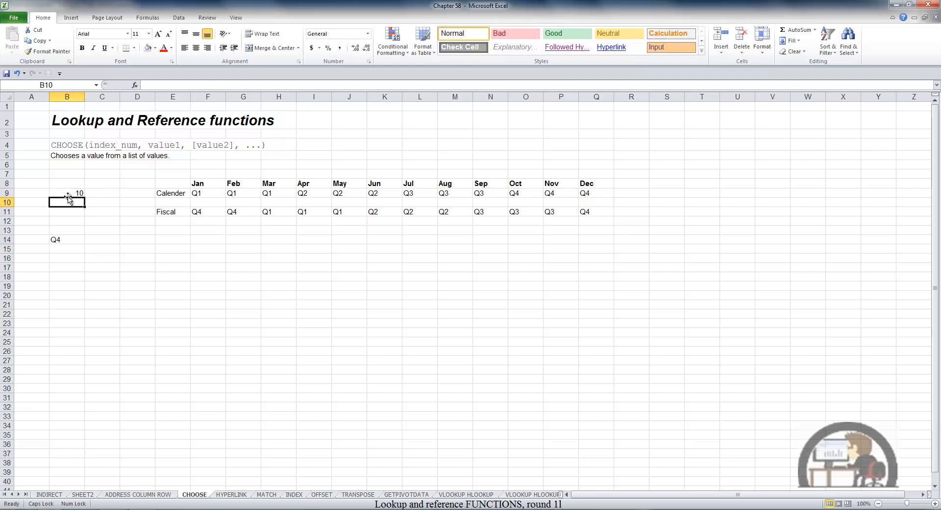
Copy the CHOOSE formula from B14 to B16 and check that its references cover the fiscal quarters in row 11.
left_click(68, 240)
key("ctrl+c")
key("Down")
key("Down")
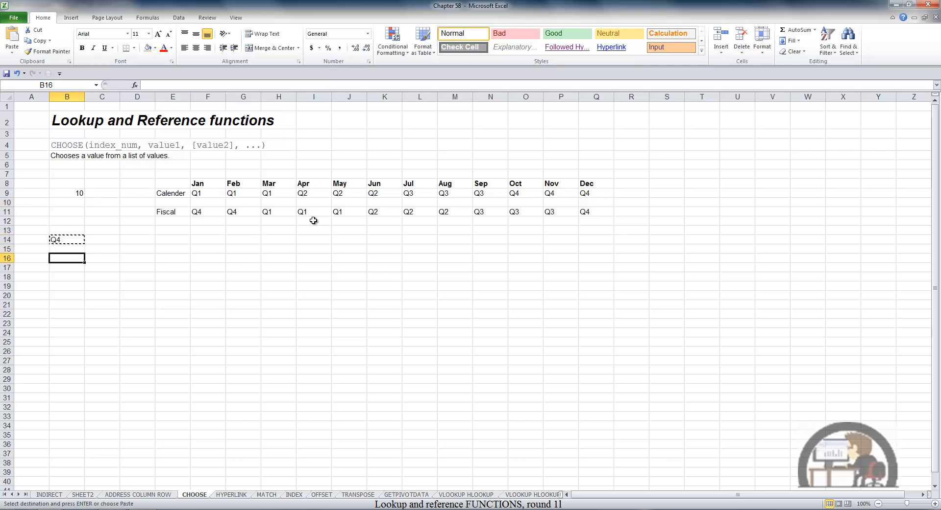
key("Return")
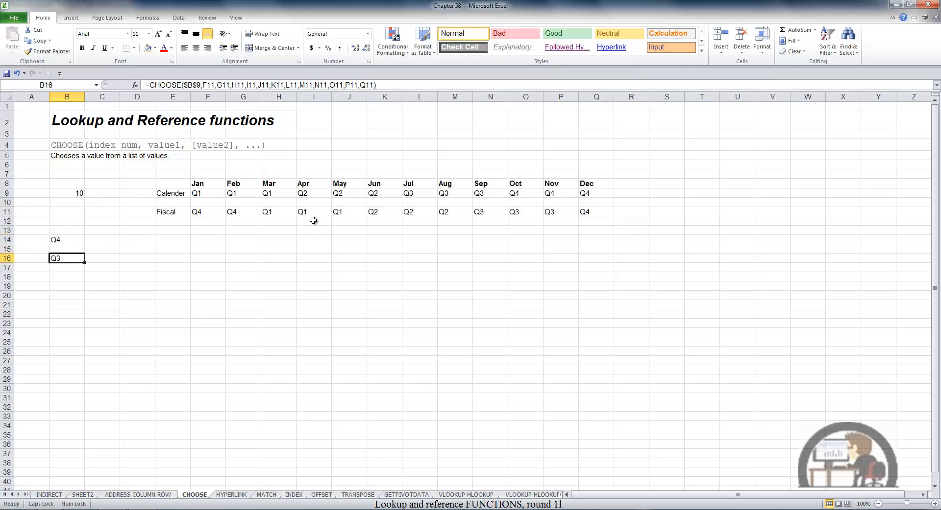
key("F2")
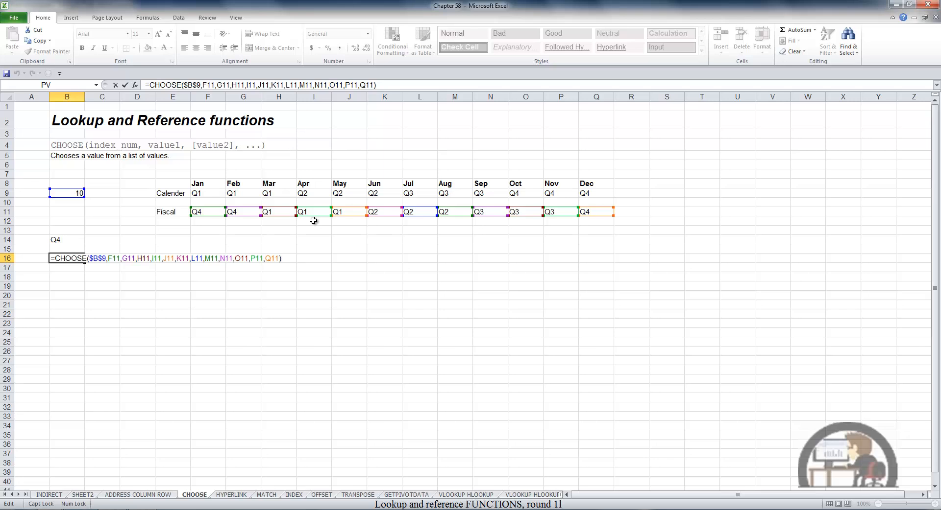
key("Escape")
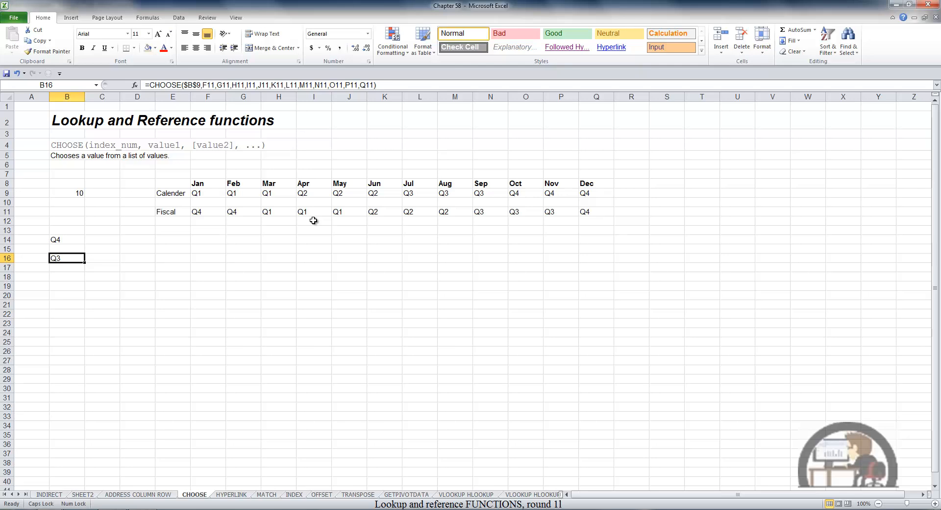
key("Down")
key("Down")
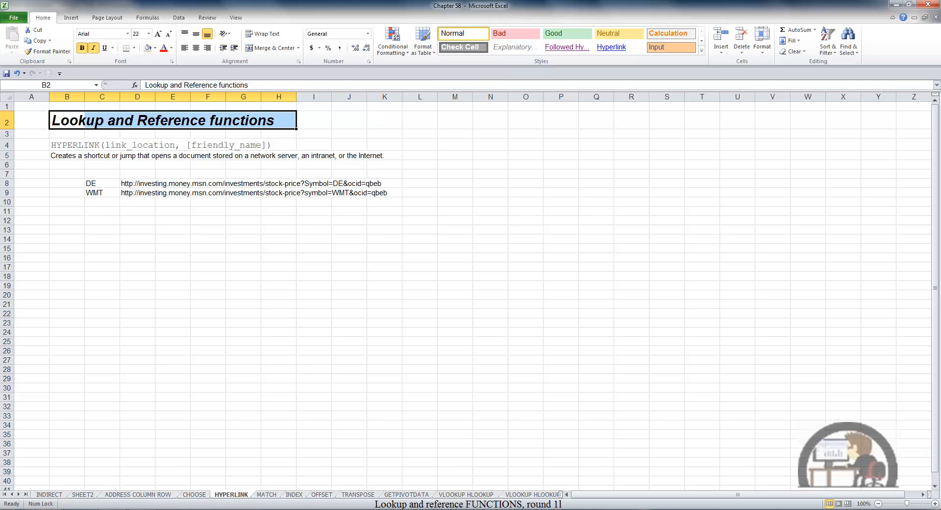
On the HYPERLINK sheet, copy the DE stock-price URL from cell D8 into cells D12 and D13.
left_click(134, 184)
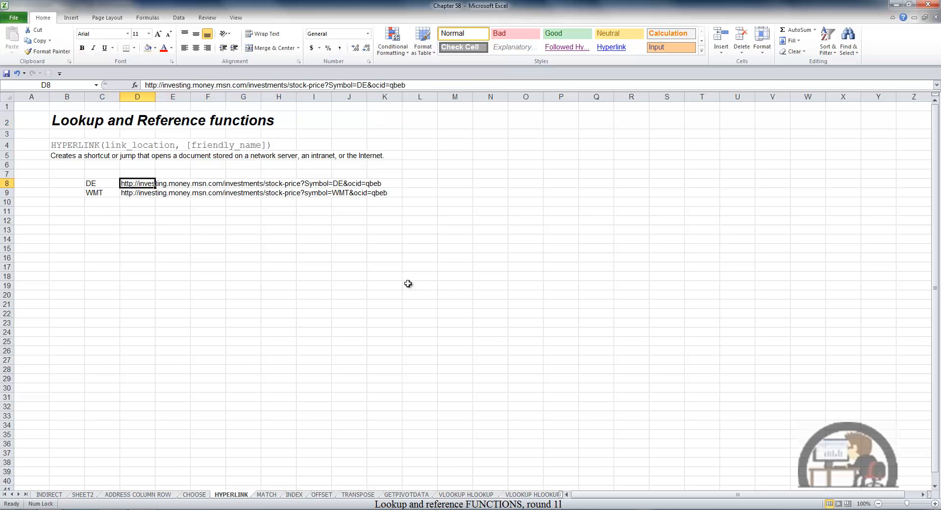
key("ctrl+c")
key("Down")
key("Down")
key("Down")
key("Down")
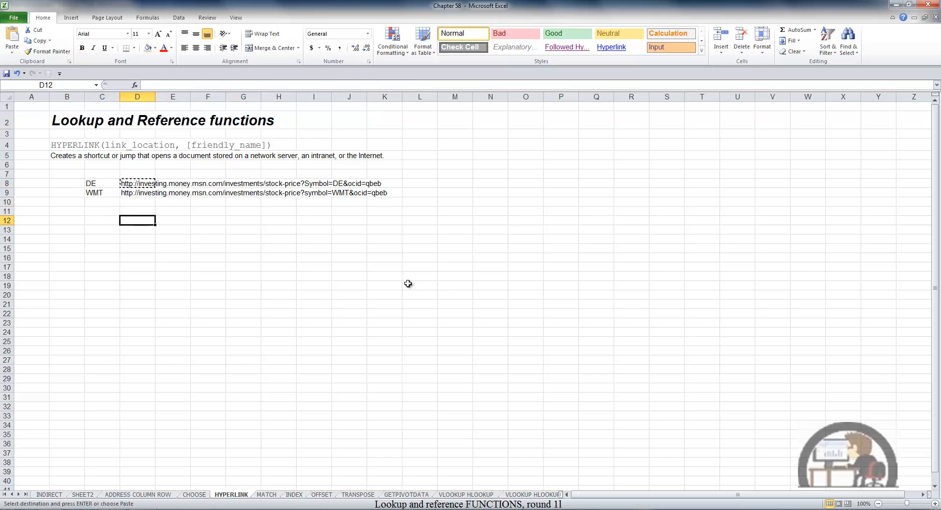
key("shift+Down")
key("Return")
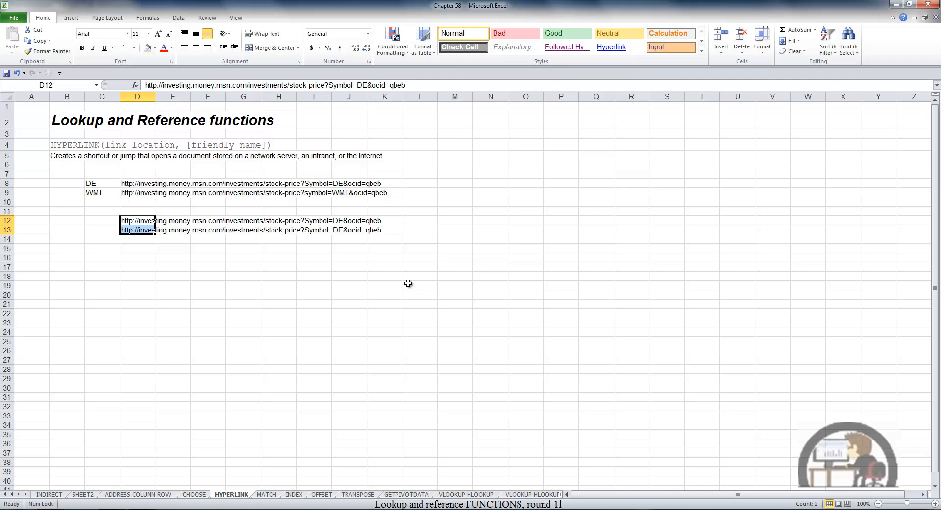
Trim the URL in cell D12 so it ends at "Symbol=" and prefix it with an apostrophe to store it as text.
key("Up")
key("Down")
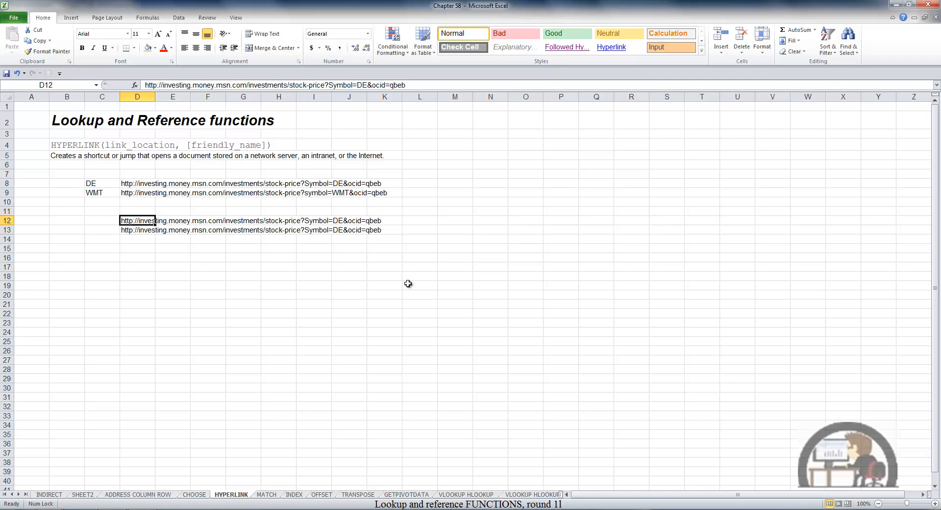
key("F2")
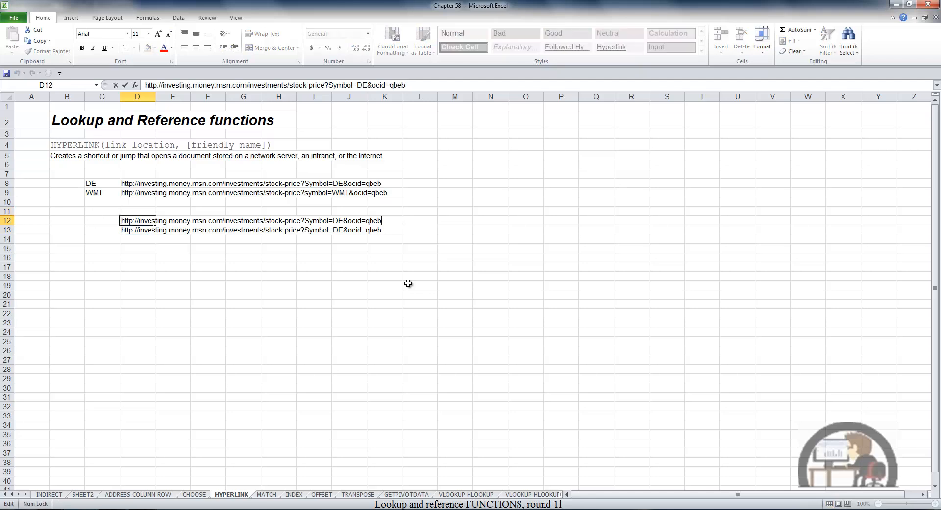
key("BackSpace")
key("BackSpace")
key("BackSpace")
key("BackSpace")
key("BackSpace")
key("BackSpace")
key("BackSpace")
key("BackSpace")
key("BackSpace")
key("BackSpace")
key("BackSpace")
key("BackSpace")
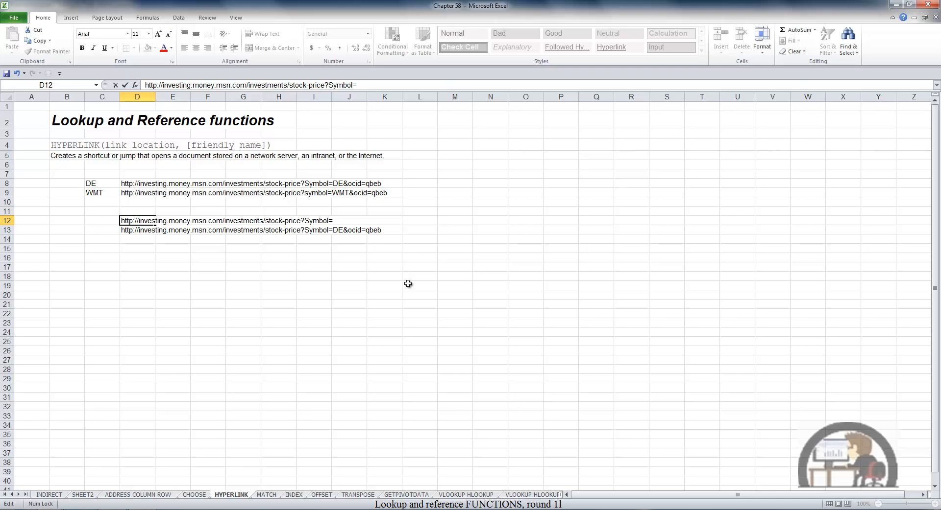
type("'")
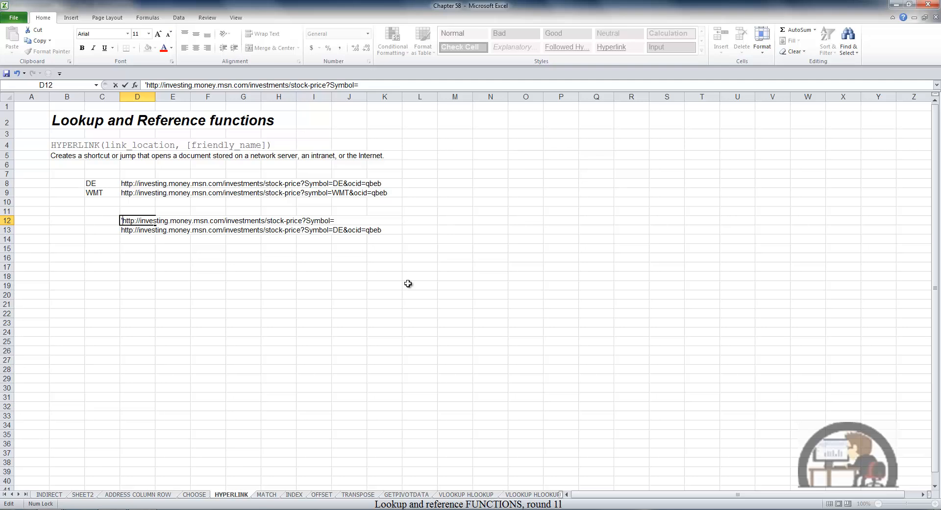
key("Return")
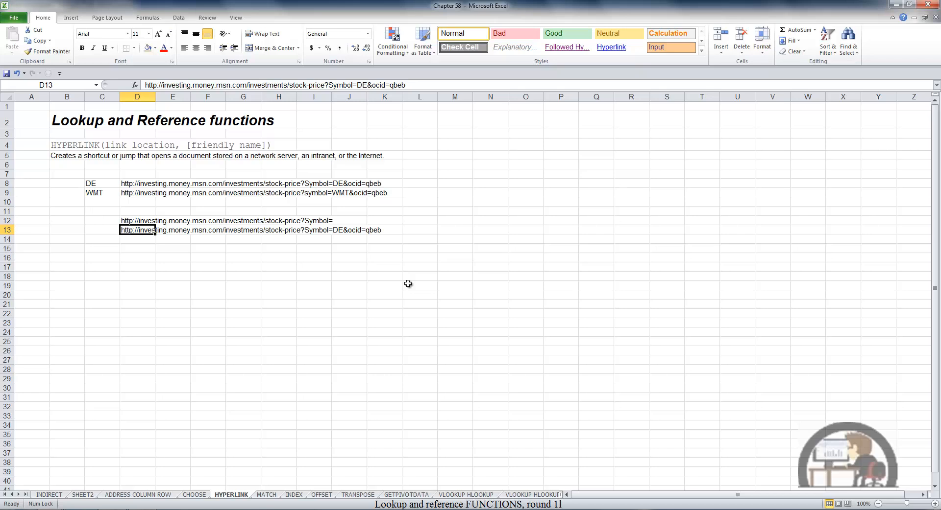
Remove everything before "&ocid=qbeb" from the URL in cell D13, keeping only that suffix.
key("F2")
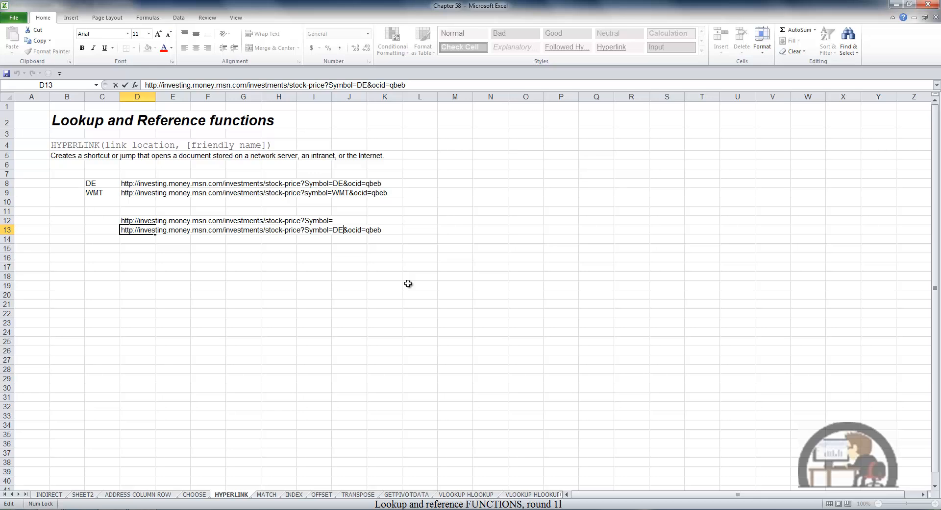
key("BackSpace")
key("BackSpace")
key("BackSpace")
key("BackSpace")
key("BackSpace")
key("BackSpace")
key("BackSpace")
key("BackSpace")
key("BackSpace")
key("BackSpace")
key("BackSpace")
key("BackSpace")
key("BackSpace")
key("BackSpace")
key("BackSpace")
key("BackSpace")
key("BackSpace")
key("BackSpace")
key("BackSpace")
key("BackSpace")
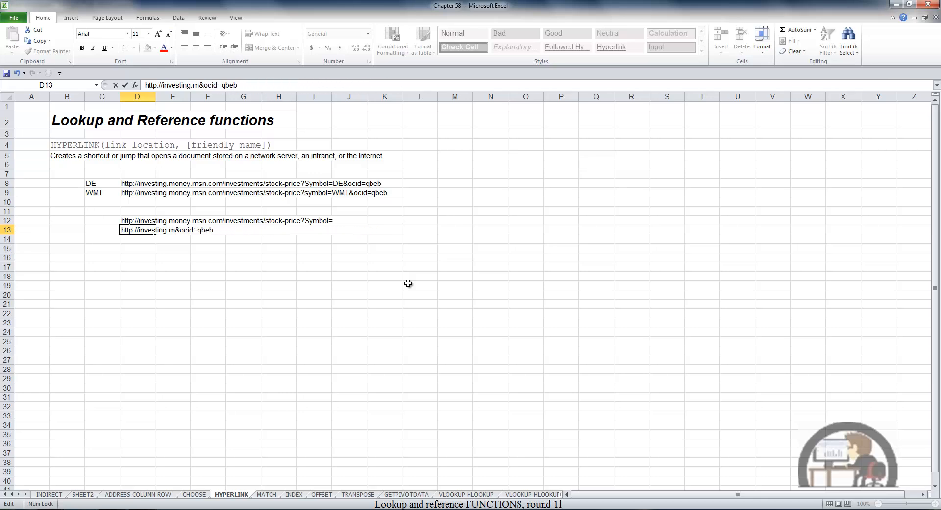
key("BackSpace")
key("BackSpace")
key("BackSpace")
key("BackSpace")
key("BackSpace")
key("BackSpace")
key("BackSpace")
key("BackSpace")
key("BackSpace")
key("BackSpace")
key("BackSpace")
key("BackSpace")
key("BackSpace")
key("BackSpace")
key("BackSpace")
key("BackSpace")
key("BackSpace")
key("BackSpace")
key("Return")
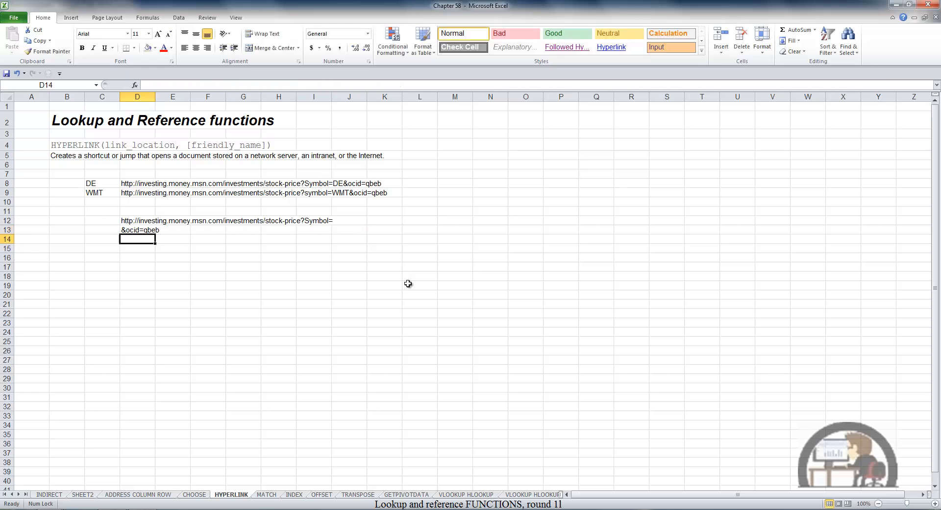
In cell D16, start a HYPERLINK formula whose link location joins D12 with the ticker symbol in C8.
key("Down")
key("Down")
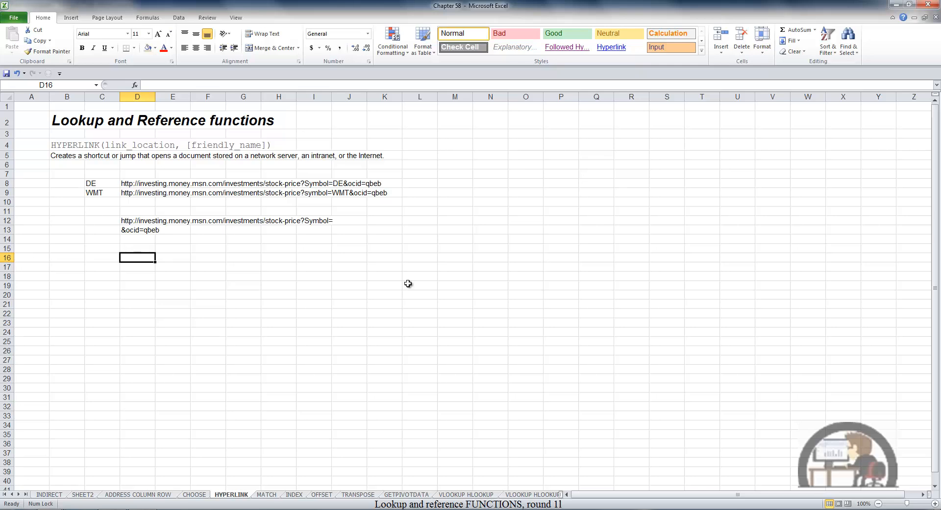
key("Caps_Lock")
type("=HY")
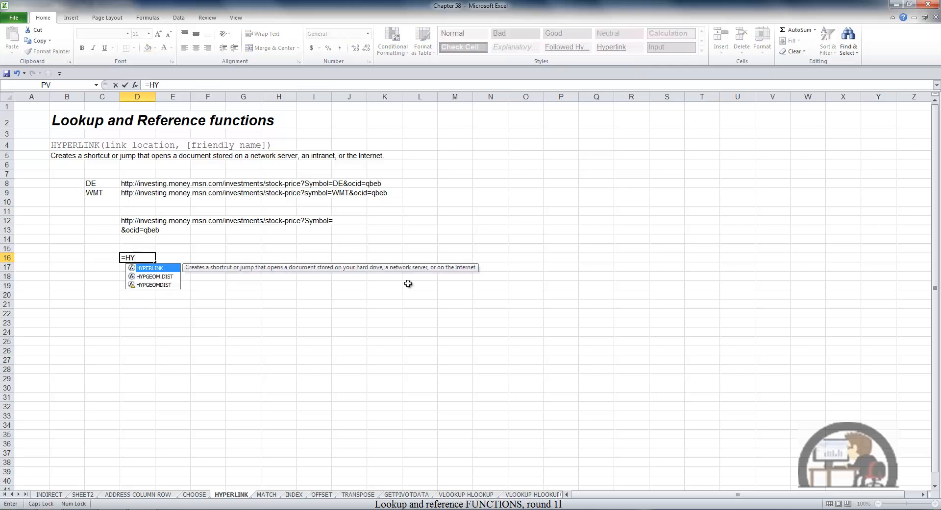
type("P")
key("Tab")
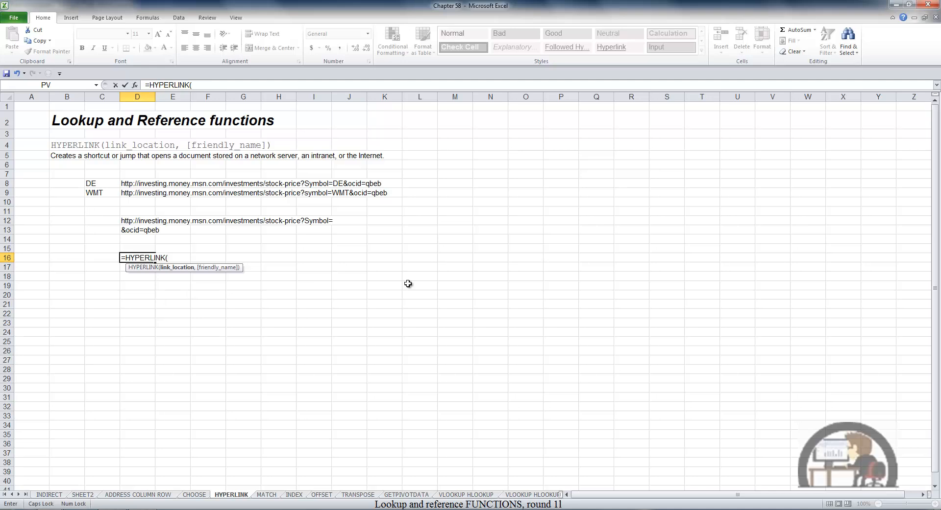
left_click(137, 221)
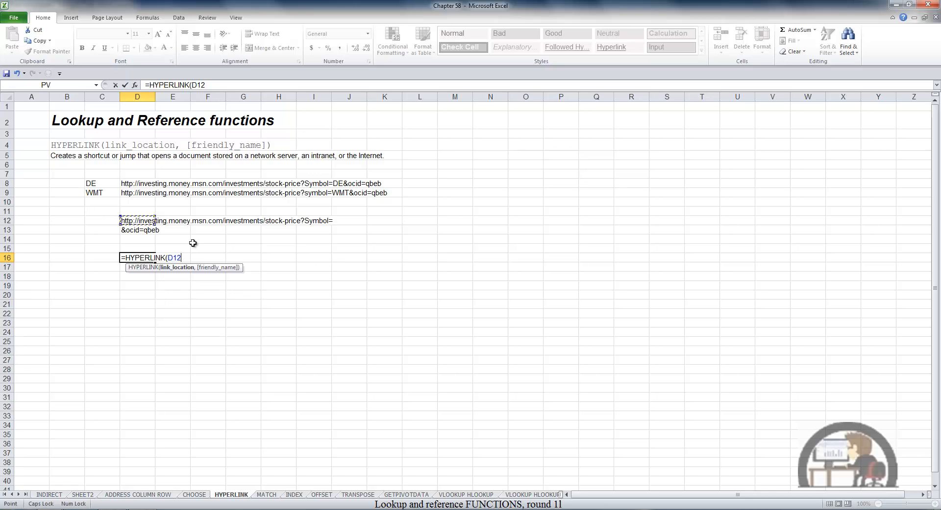
type("&")
left_click(101, 183)
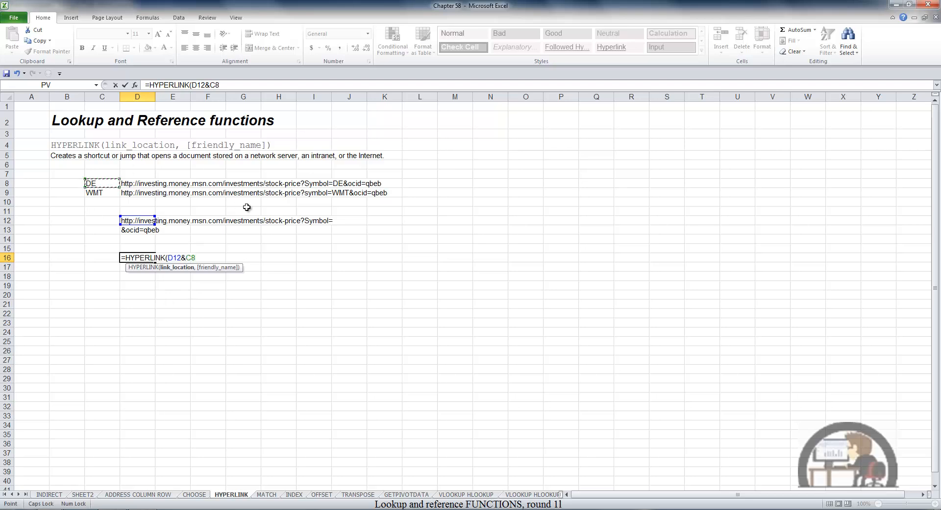
Append the URL suffix as $D$13 to the link location and make the D12 reference absolute as $D$12.
type("&")
left_click(133, 230)
key("F4")
left_click(177, 258)
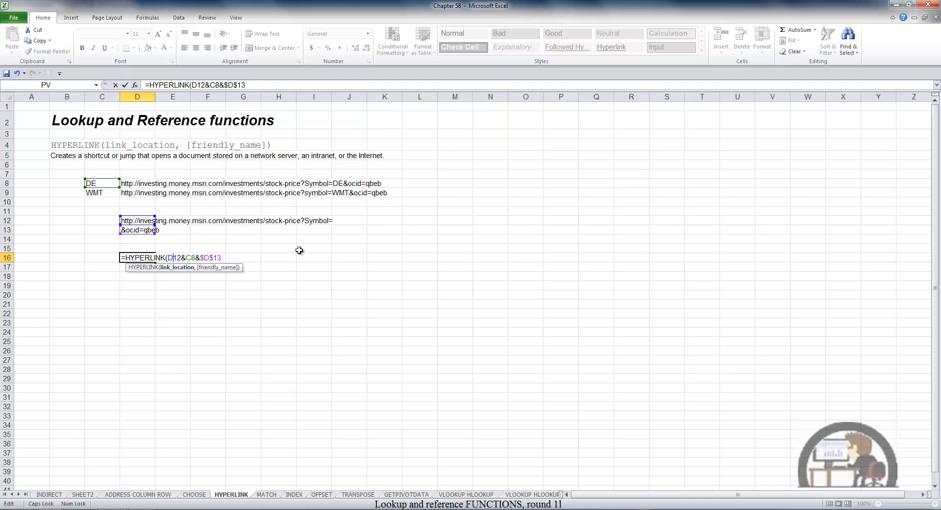
key("F4")
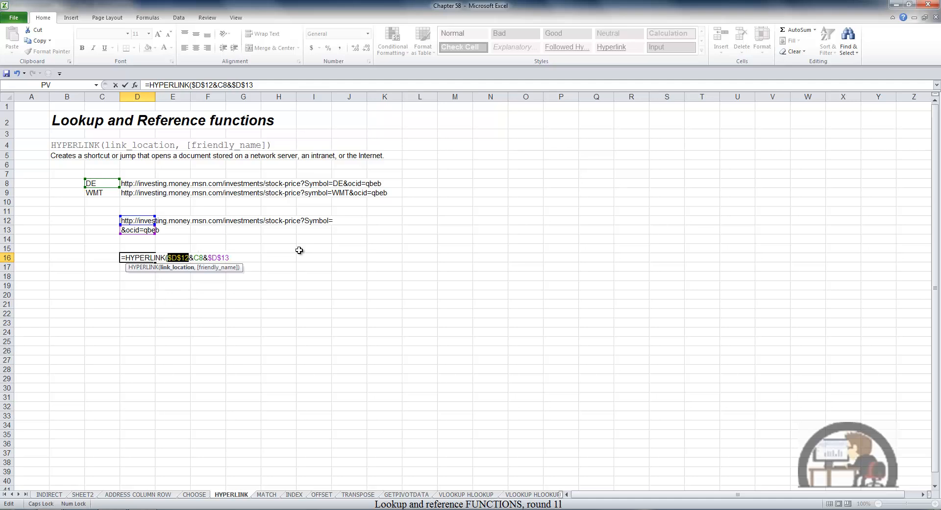
Add "Stock Quote" as the friendly name and enter the HYPERLINK formula in D16.
key("End")
type(",")
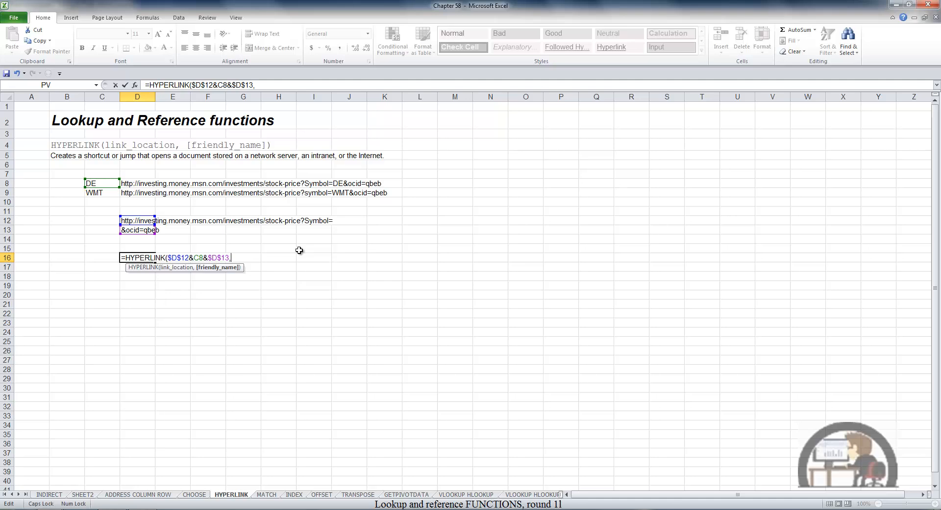
key("Caps_Lock")
type("Stock Quote\"")
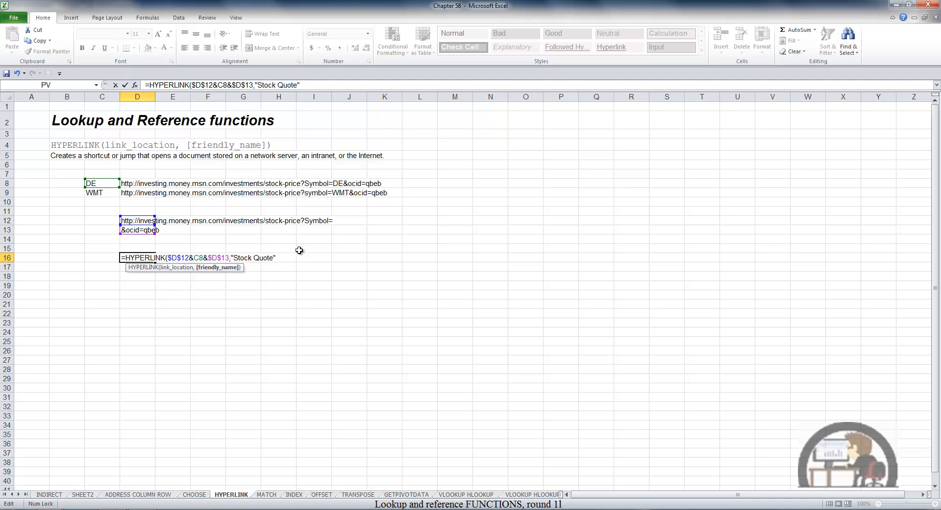
key("Return")
key("Return")
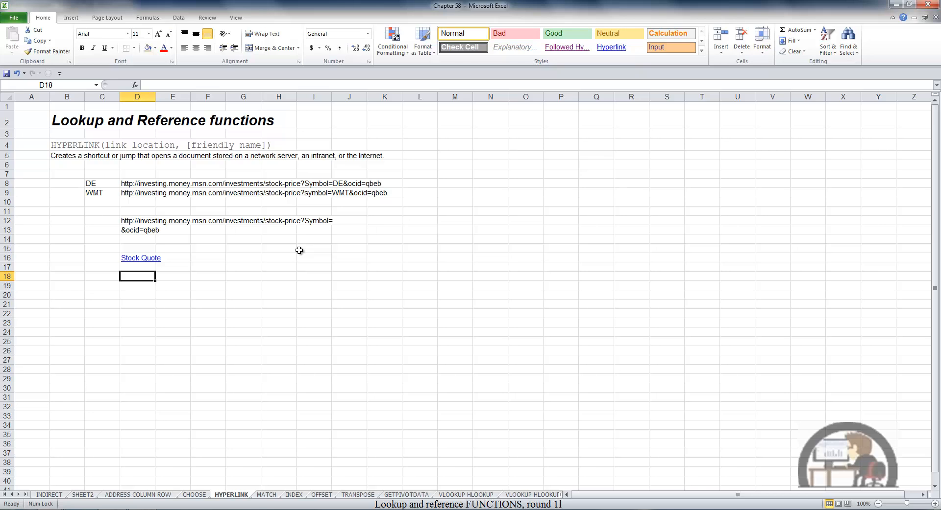
Follow the Stock Quote link in D16 to test the DE quote page, and close the browser window.
left_click(126, 262)
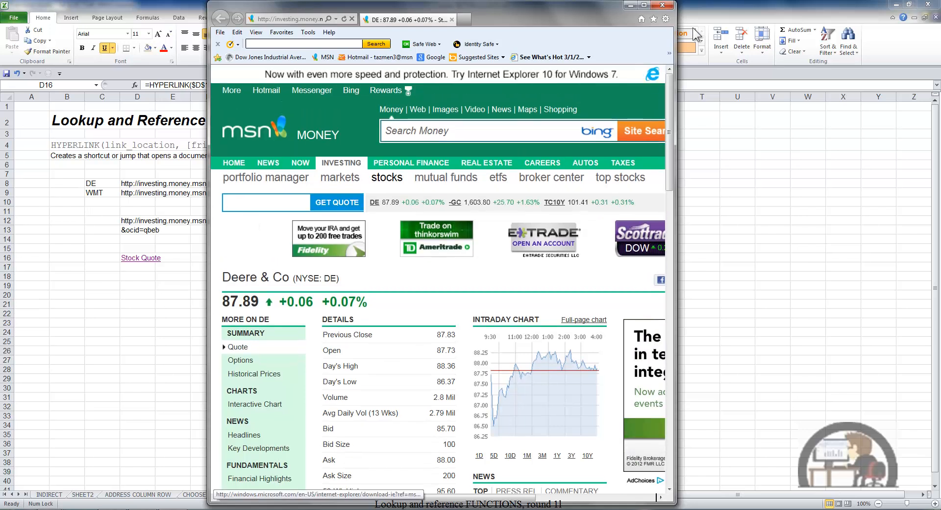
left_click(662, 5)
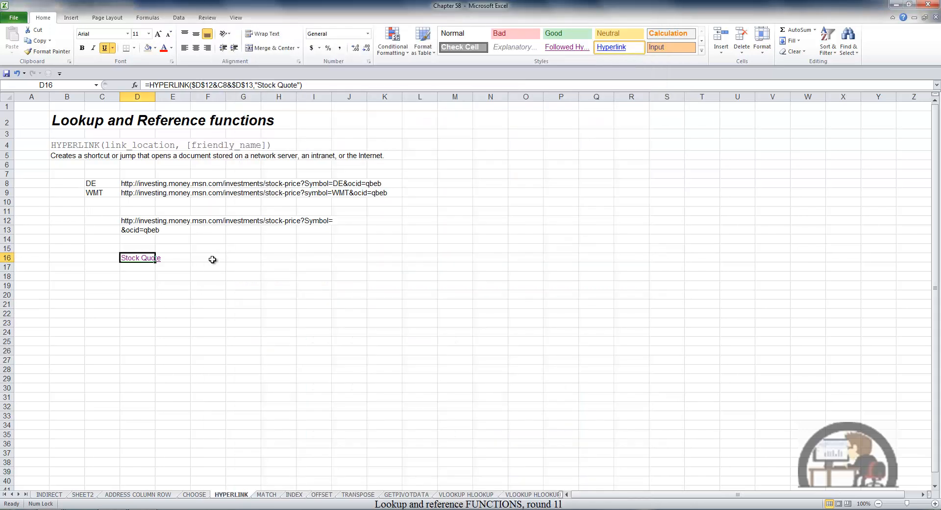
Copy the HYPERLINK formula from D16 to D17 and verify its ticker reference and link.
key("ctrl+c")
key("Down")
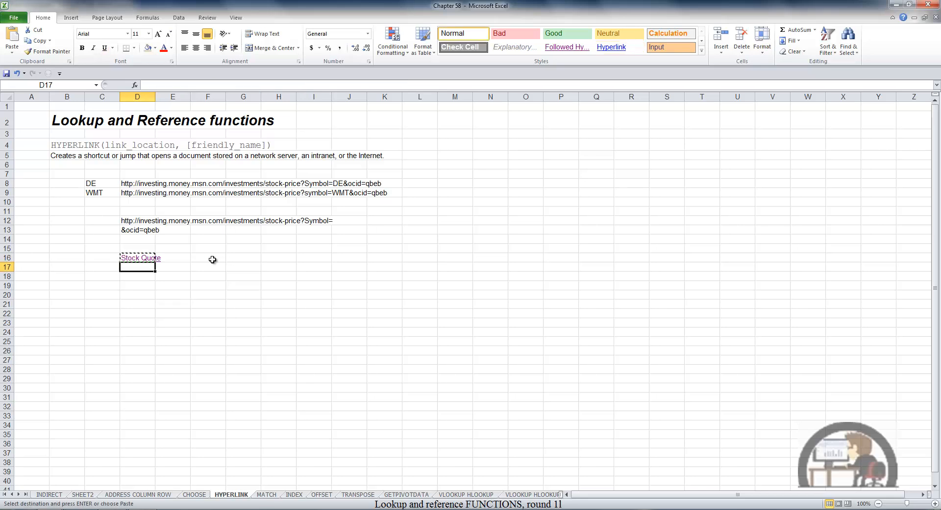
key("Return")
key("F2")
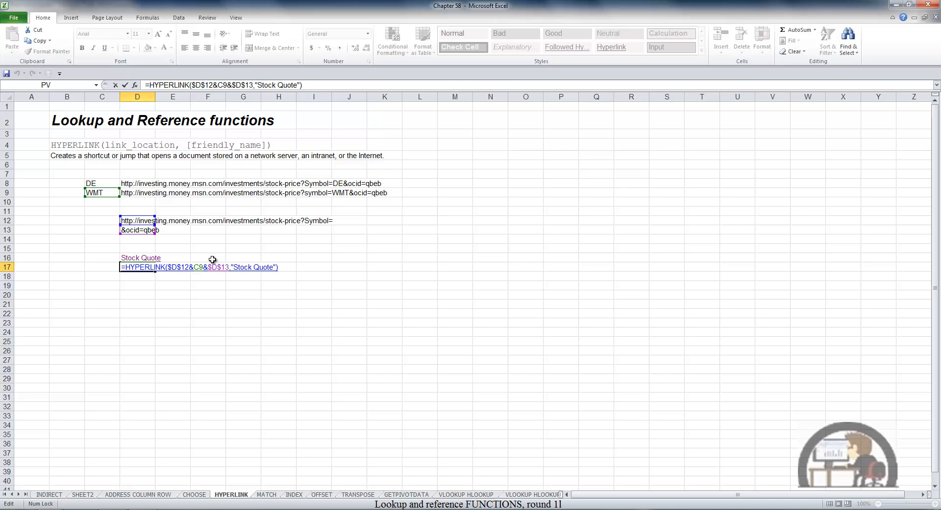
key("Escape")
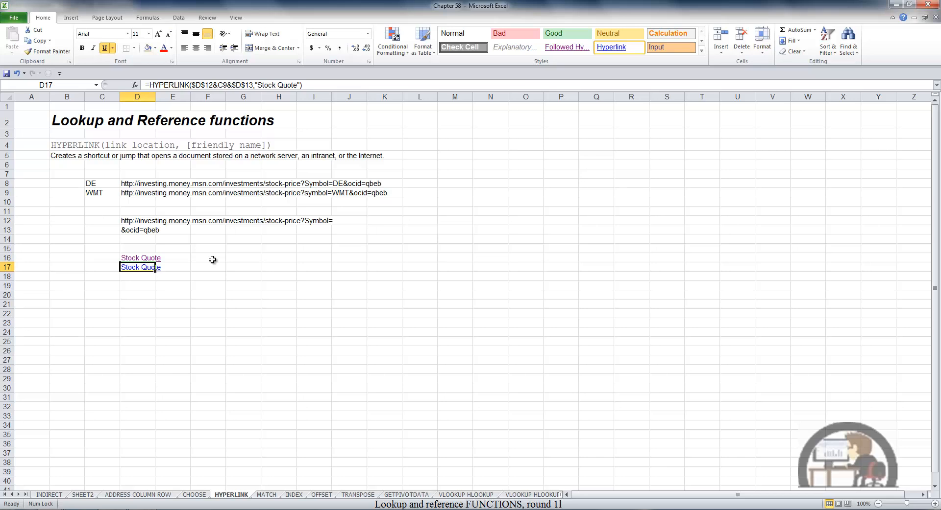
left_click(131, 269)
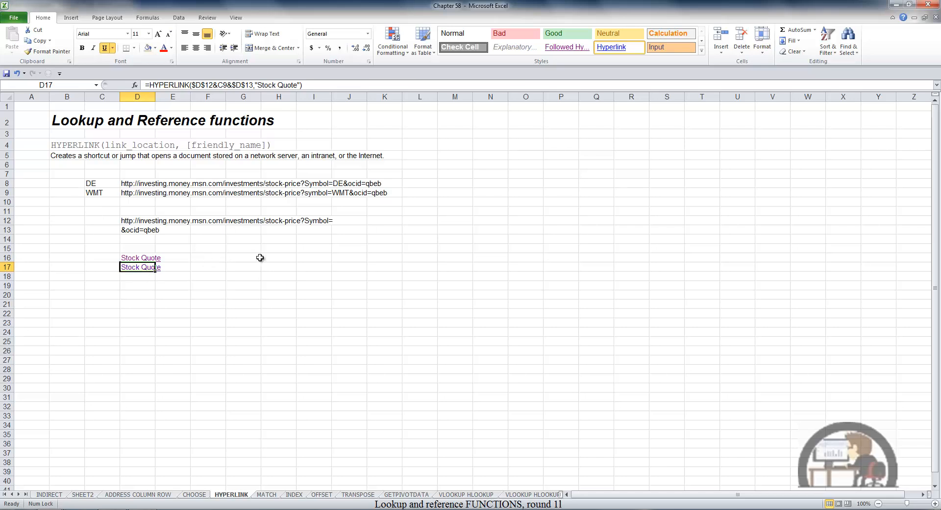